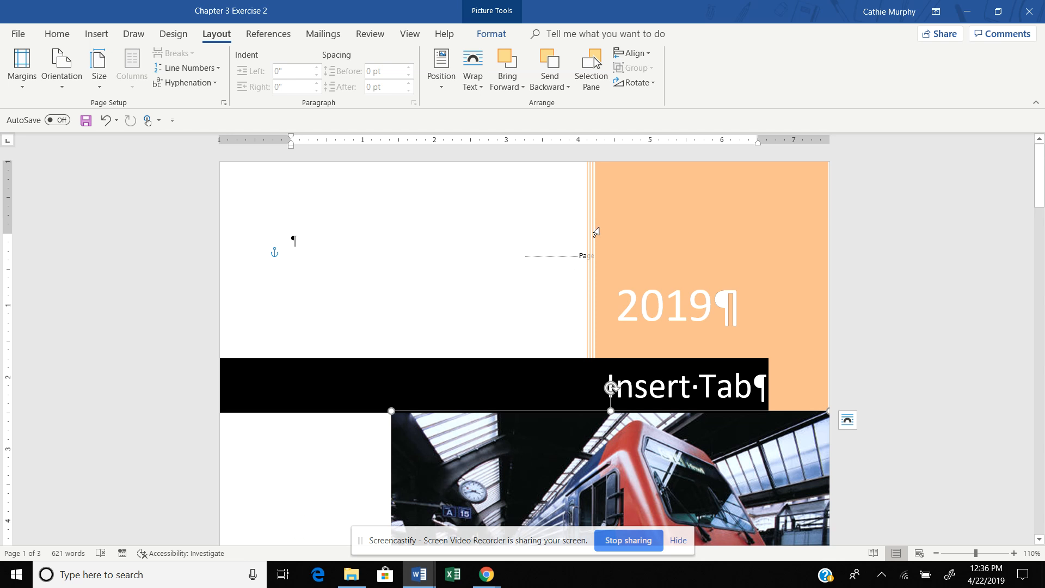
- Set the top page margin to 2 inches for the whole document
{"action": "left_click_drag", "start_coordinate": [1040, 178], "coordinate": [1043, 303]}
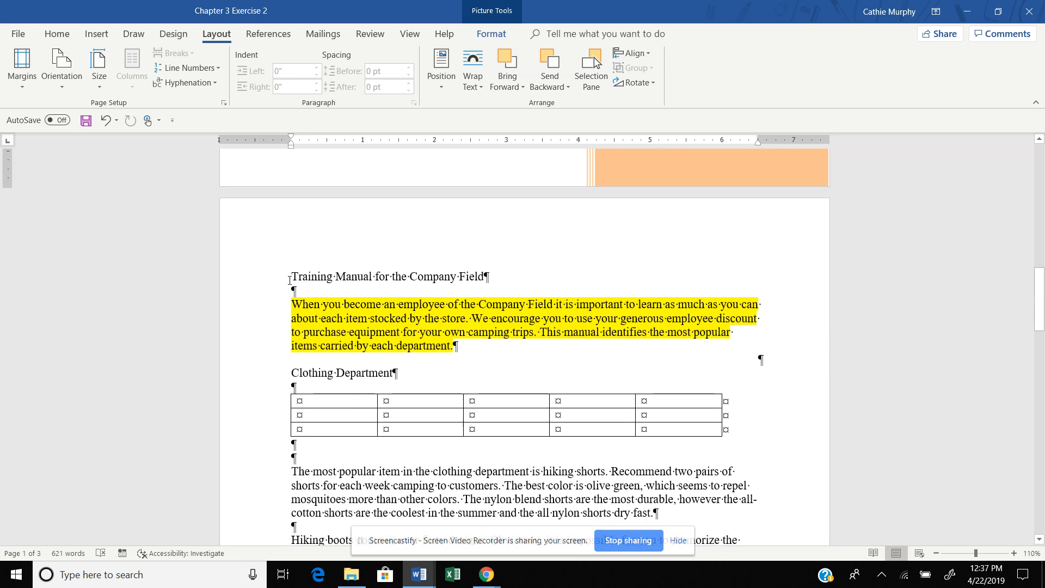
{"action": "left_click_drag", "start_coordinate": [294, 277], "coordinate": [488, 276]}
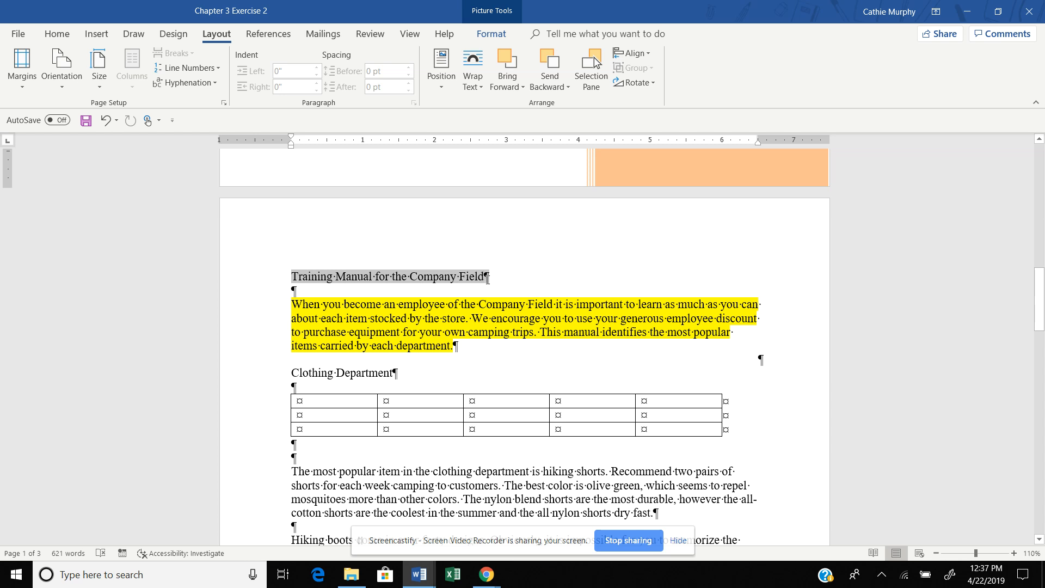
{"action": "left_click", "coordinate": [412, 291]}
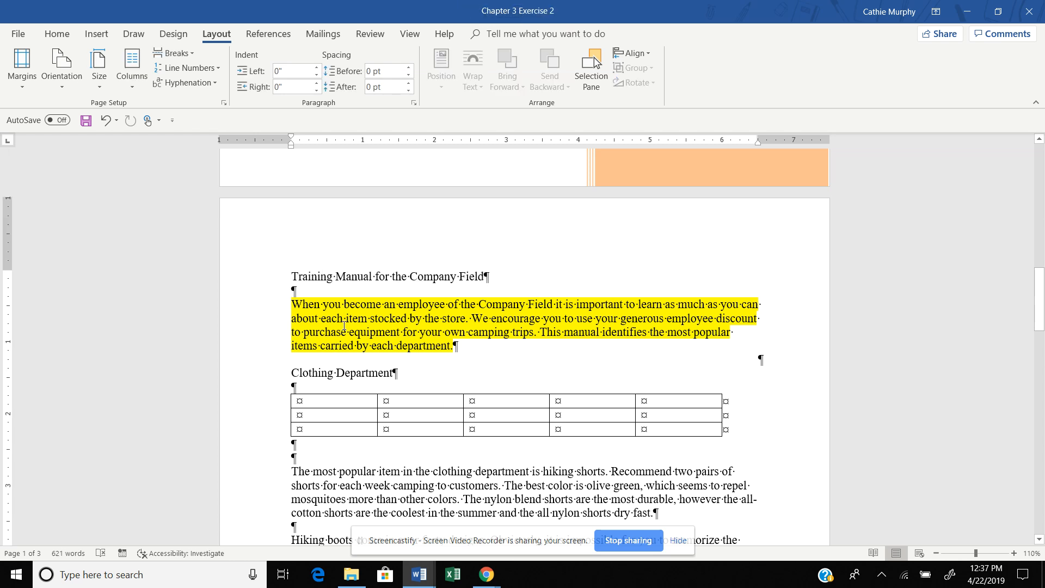
{"action": "double_click", "coordinate": [517, 242]}
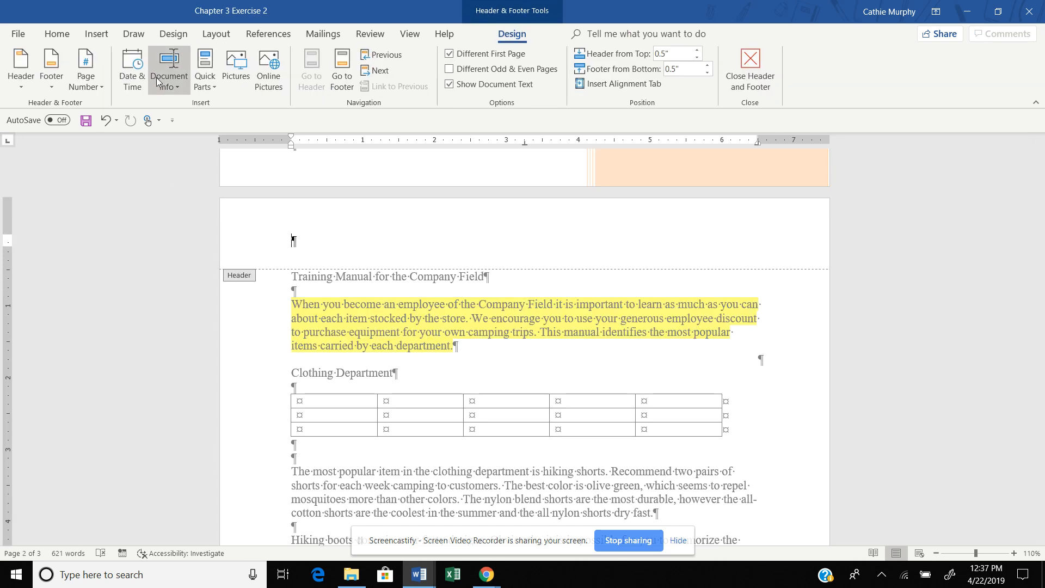
{"action": "left_click", "coordinate": [213, 35]}
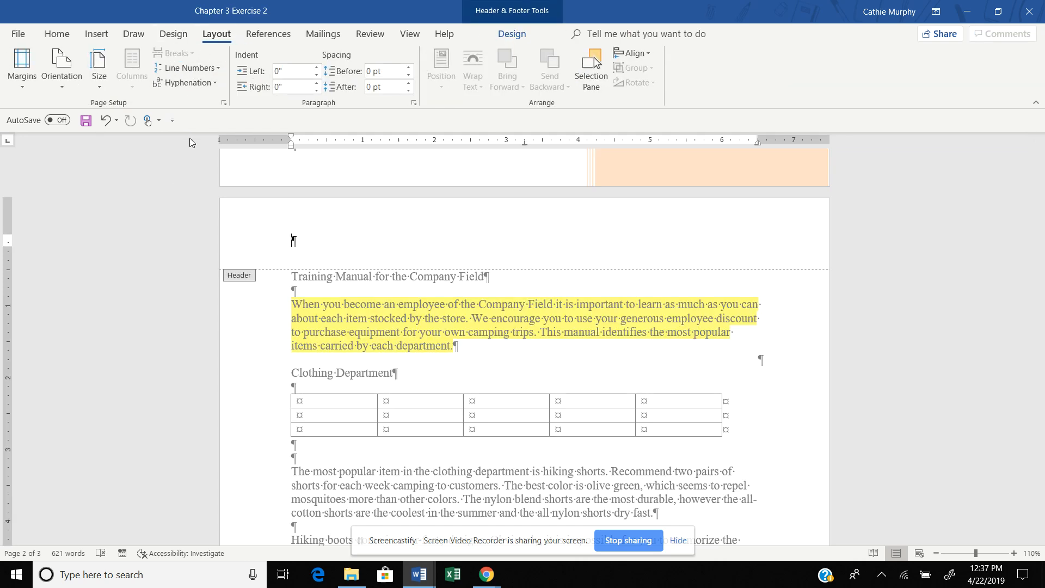
{"action": "left_click", "coordinate": [224, 104]}
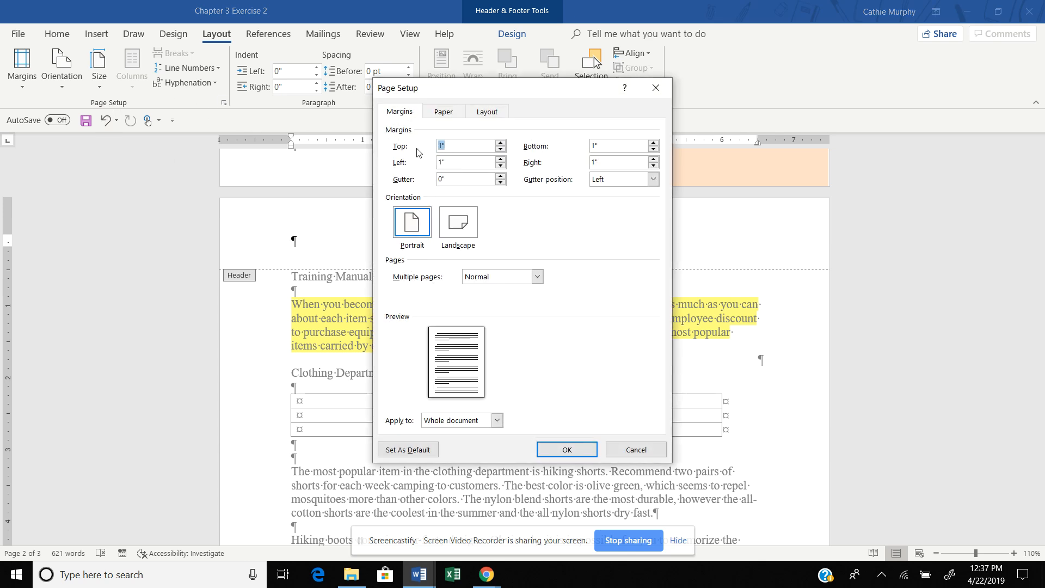
{"action": "type", "text": "2"}
{"action": "left_click", "coordinate": [569, 450]}
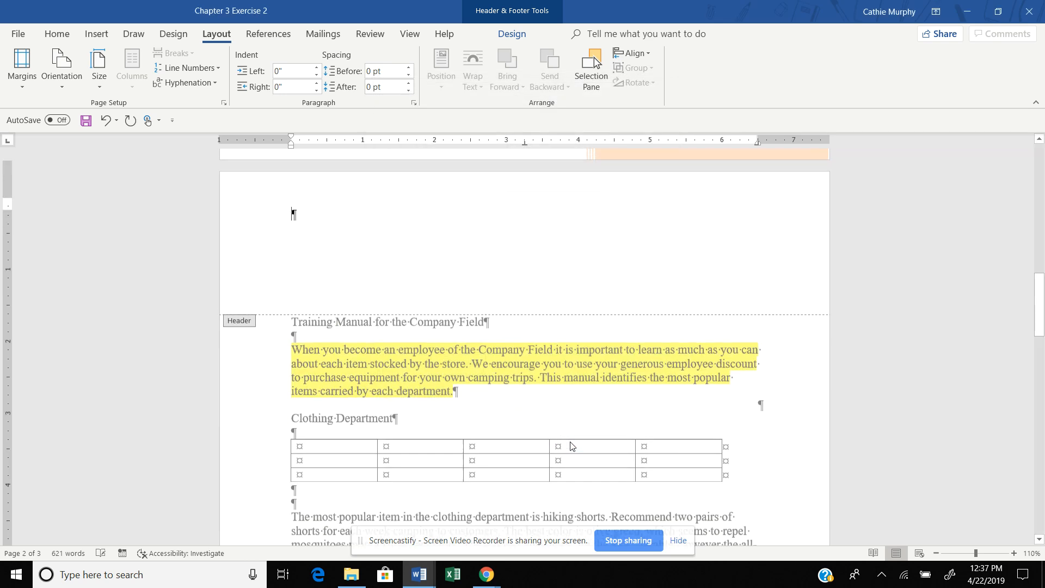
{"action": "double_click", "coordinate": [566, 389]}
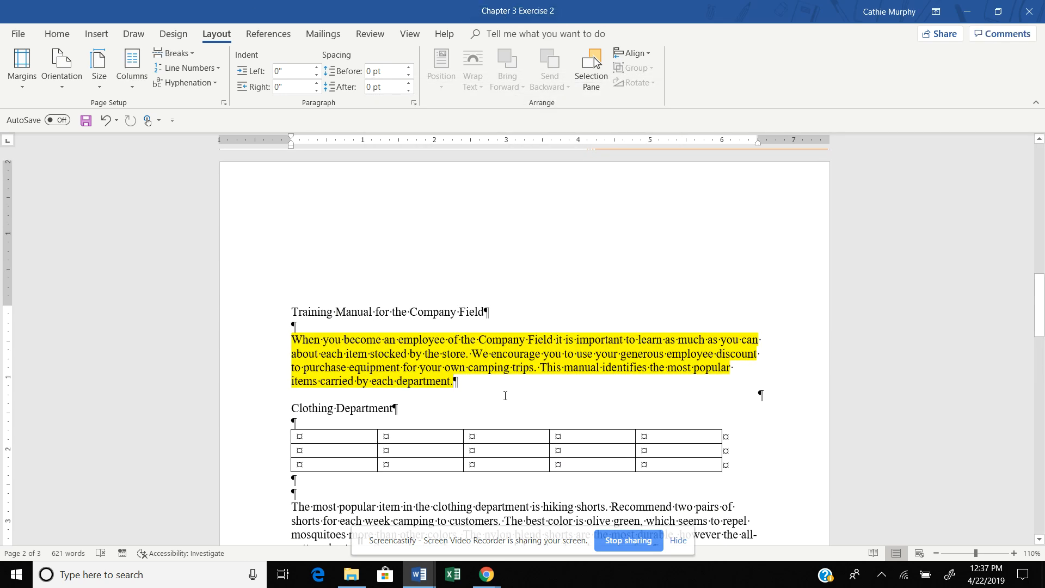
- Apply double line spacing to all of the document's text
{"action": "key", "text": "ctrl+a"}
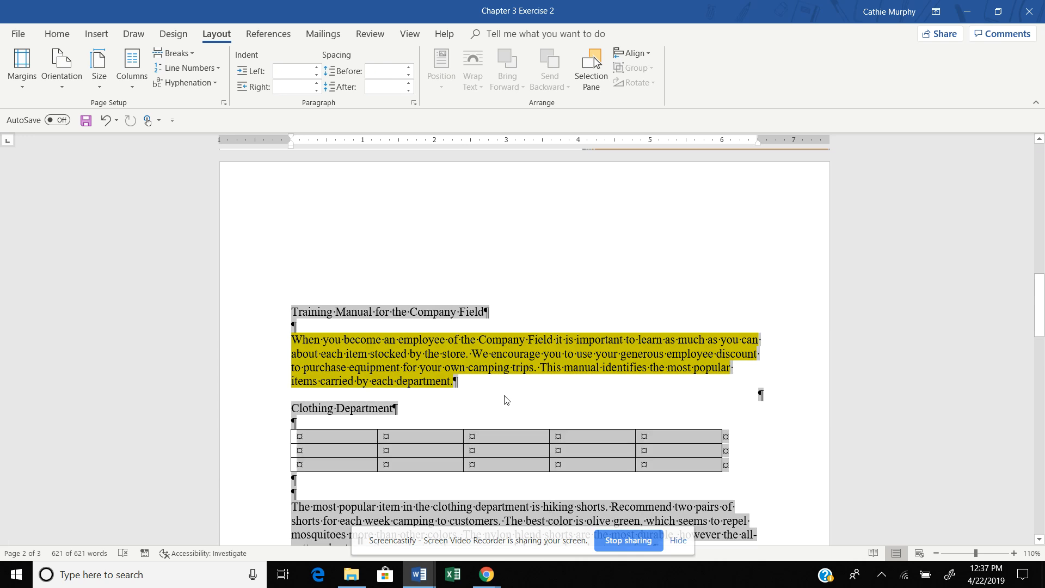
{"action": "key", "text": "ctrl+2"}
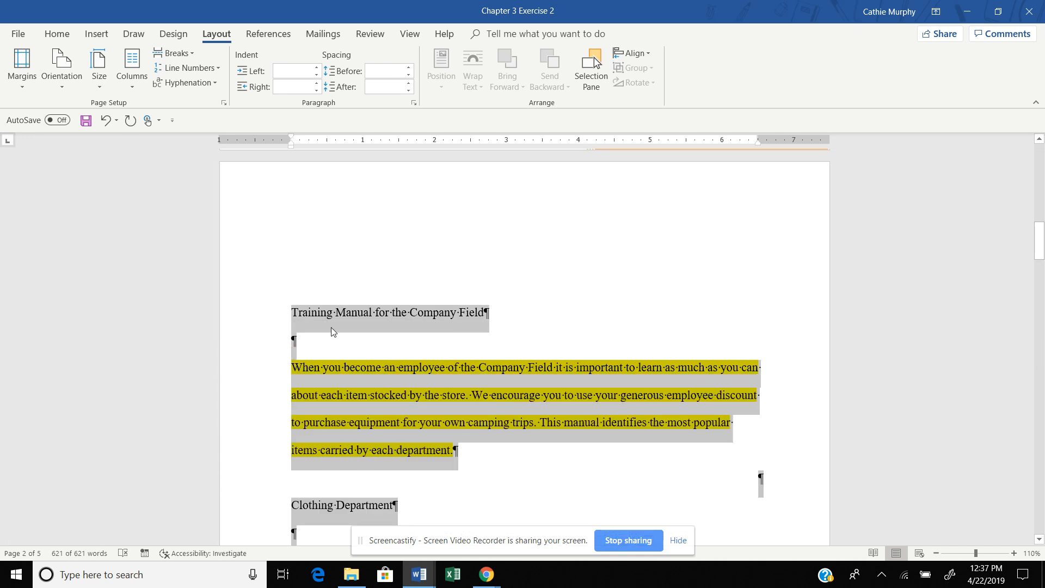
{"action": "left_click", "coordinate": [457, 315]}
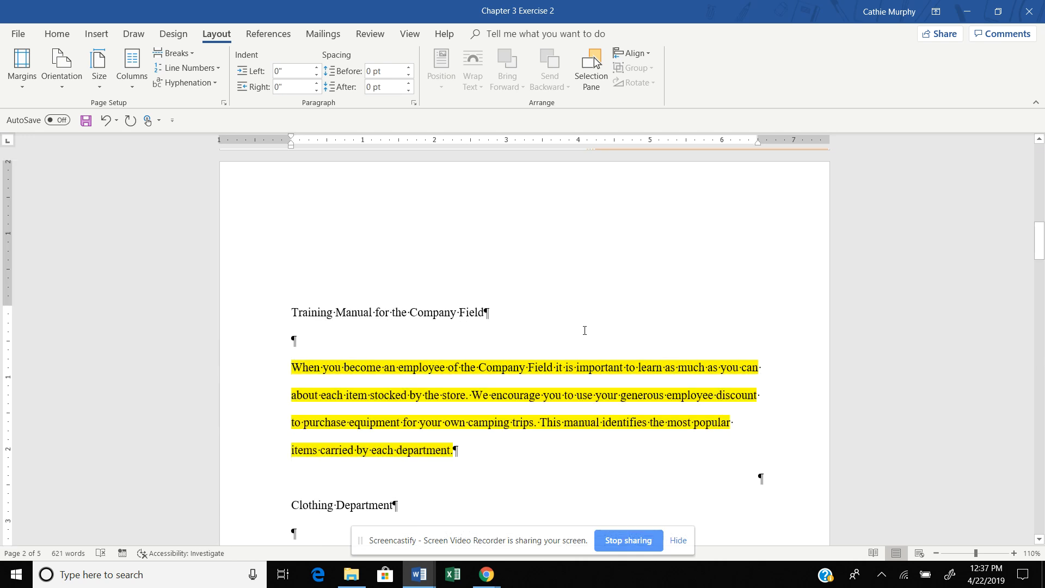
- Set the top margin to 1 inch from page 3 onward, applying it to "This point forward"
{"action": "left_click_drag", "start_coordinate": [1040, 240], "coordinate": [1041, 305]}
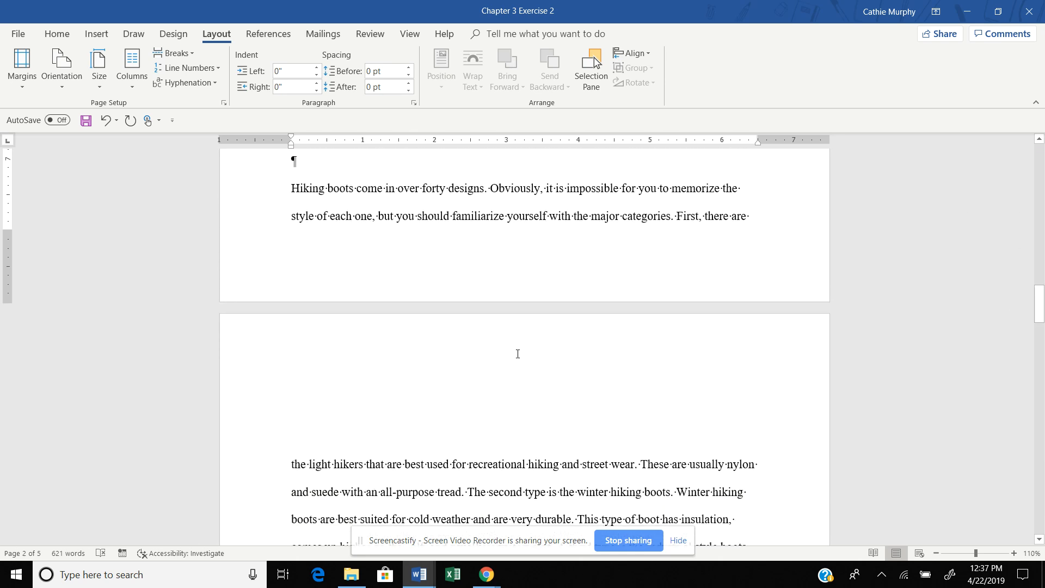
{"action": "left_click", "coordinate": [346, 464]}
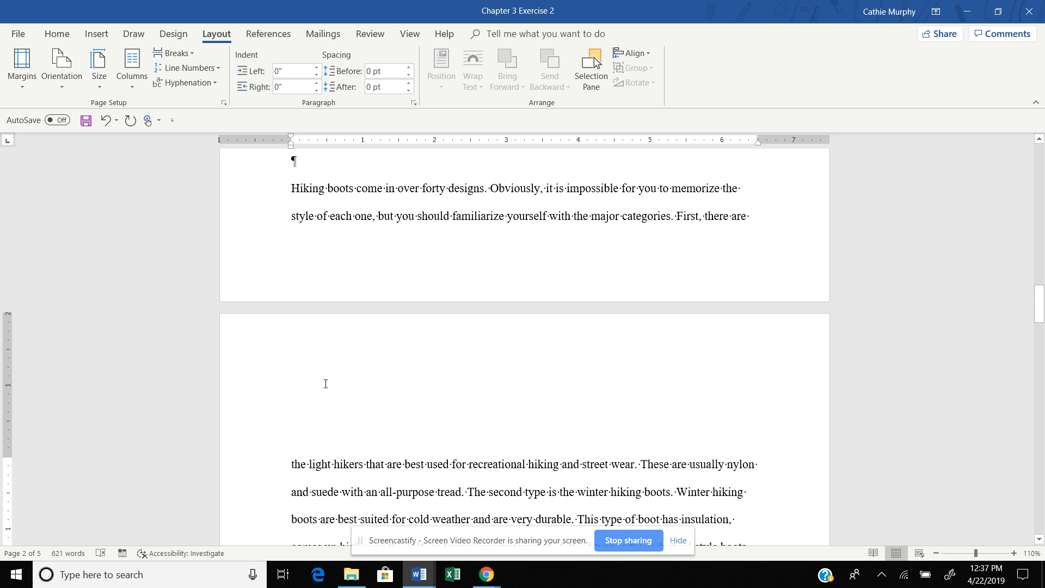
{"action": "double_click", "coordinate": [404, 368]}
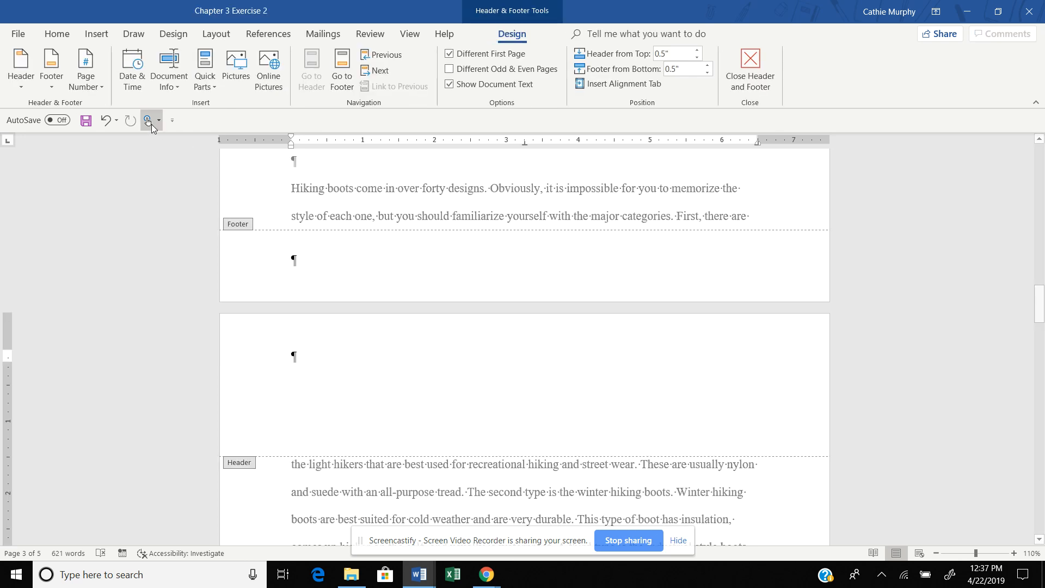
{"action": "left_click", "coordinate": [210, 35]}
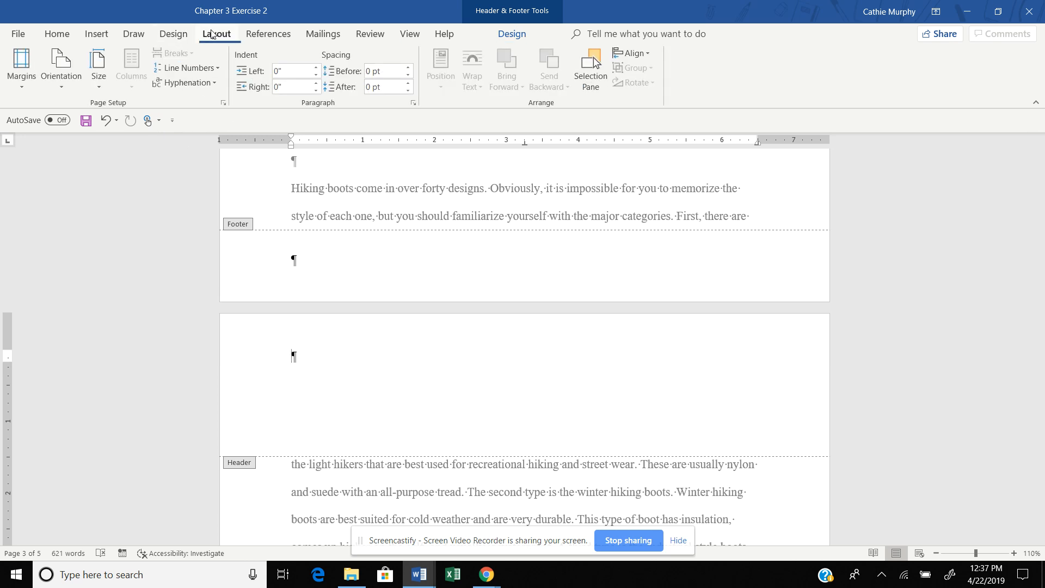
{"action": "left_click", "coordinate": [224, 103]}
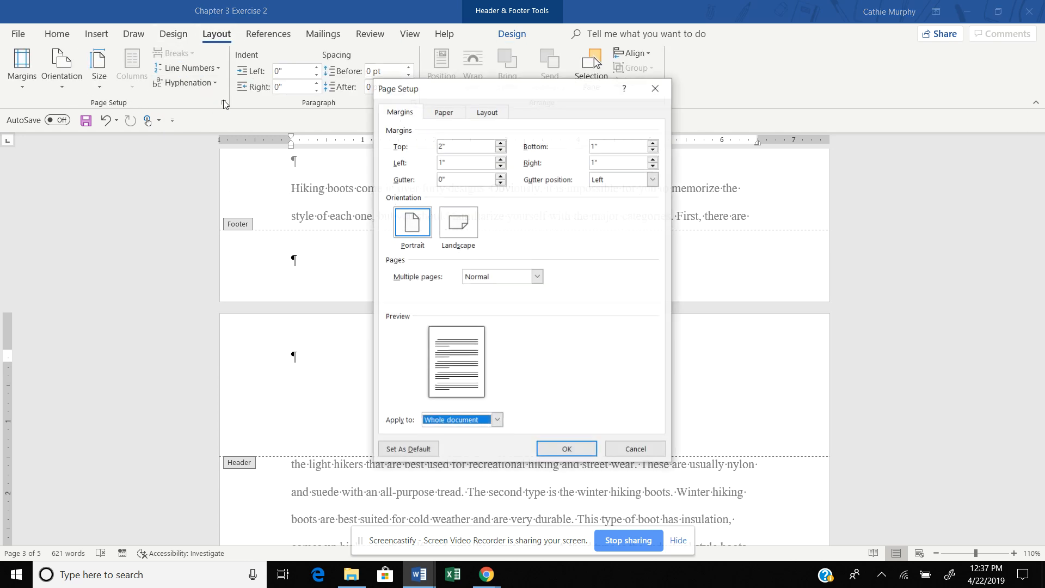
{"action": "double_click", "coordinate": [445, 146]}
{"action": "type", "text": "1"}
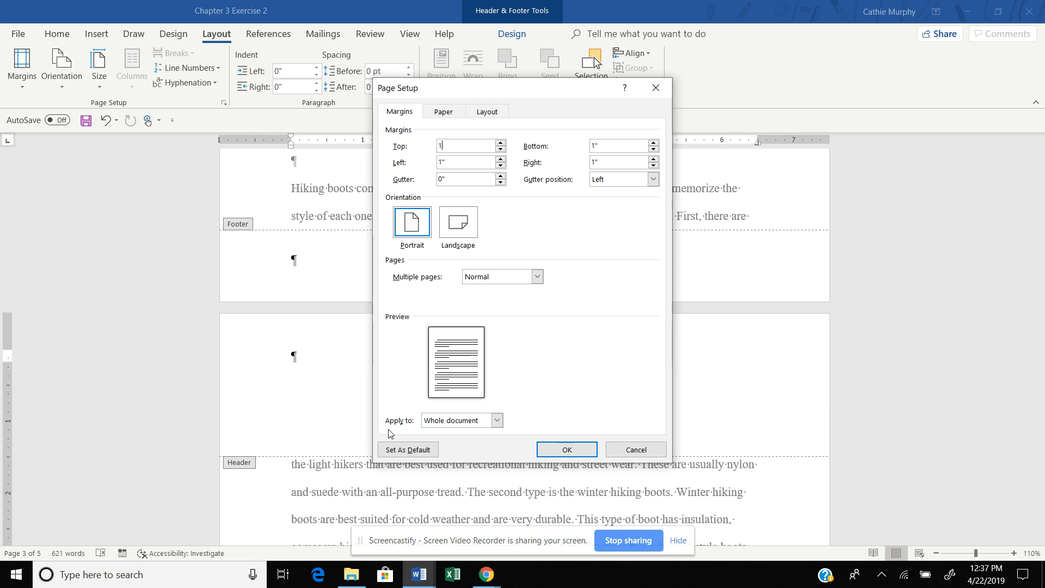
{"action": "left_click", "coordinate": [497, 420]}
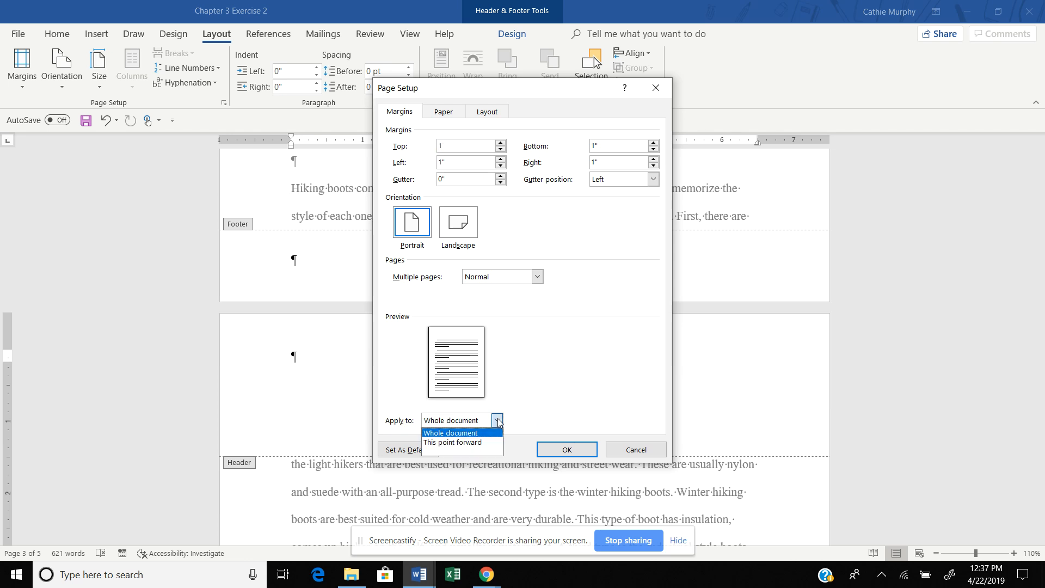
{"action": "left_click", "coordinate": [445, 443]}
{"action": "left_click", "coordinate": [567, 450]}
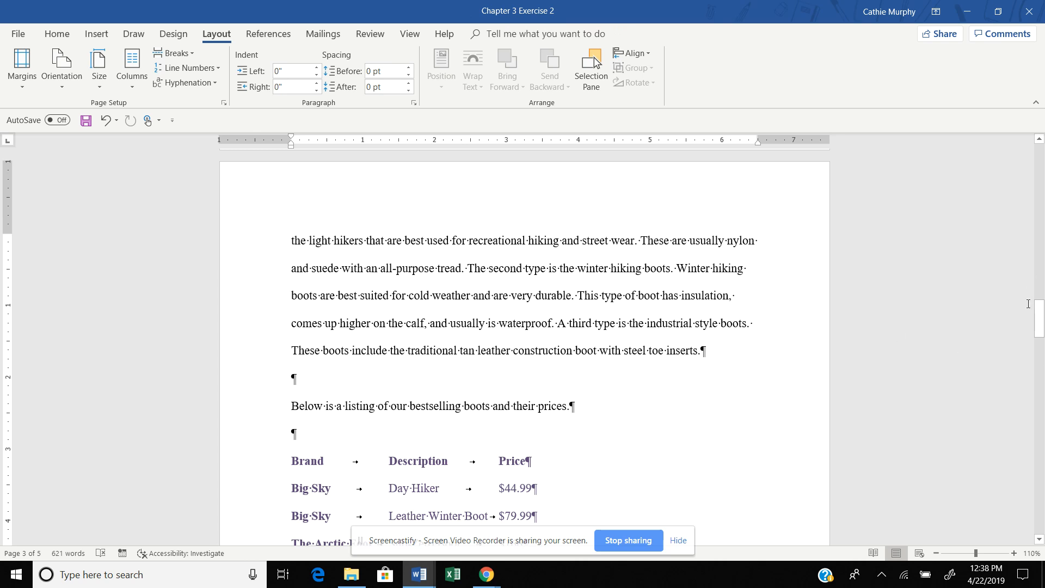
{"action": "left_click_drag", "start_coordinate": [1038, 316], "coordinate": [1041, 267]}
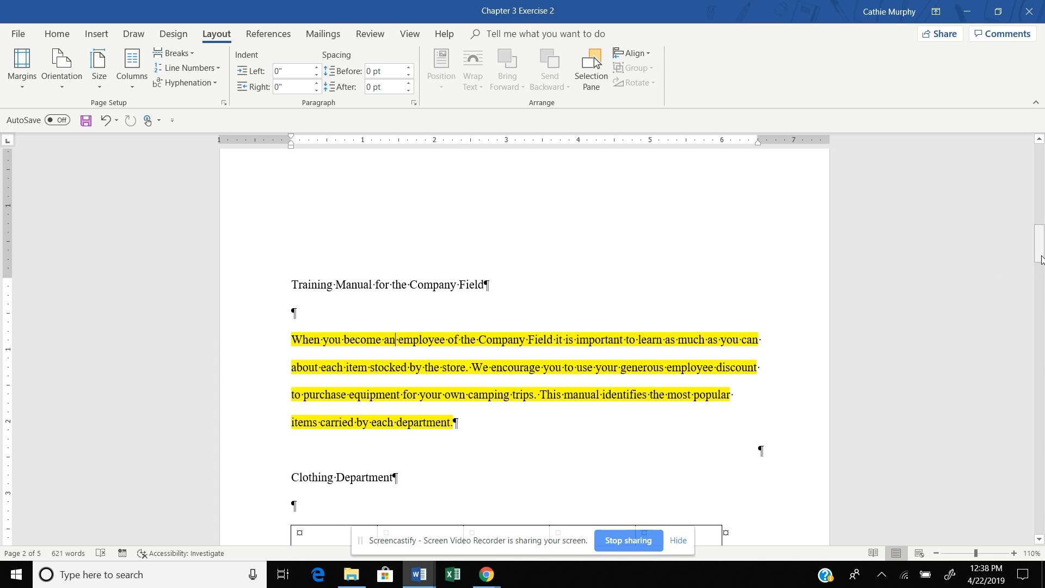
{"action": "left_click_drag", "start_coordinate": [1041, 260], "coordinate": [1041, 327]}
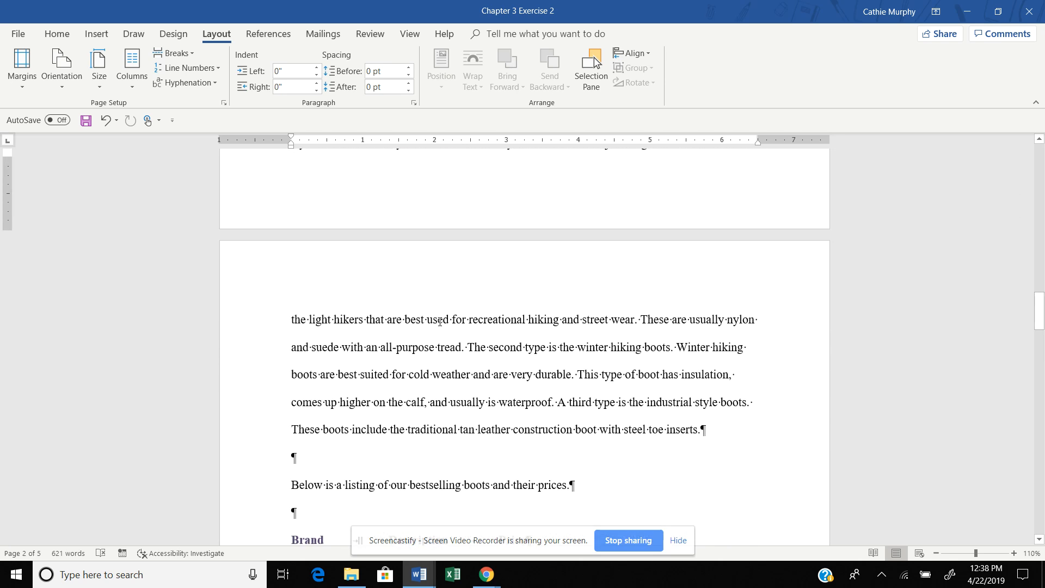
{"action": "left_click", "coordinate": [438, 322]}
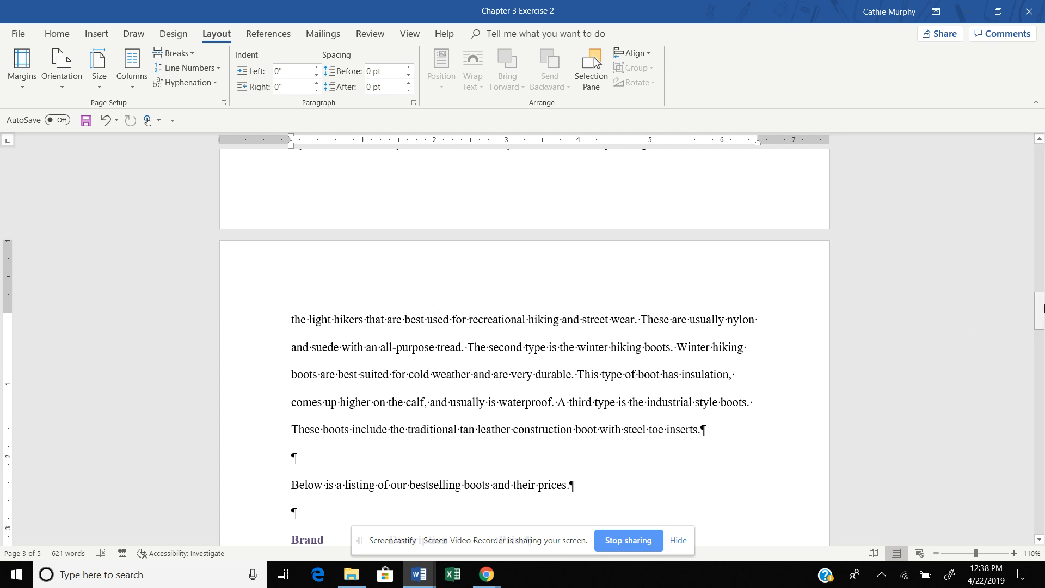
- Delete the empty paragraphs between the title and the highlighted paragraph, before the Clothing Department heading, and above the table
{"action": "left_click_drag", "start_coordinate": [1040, 310], "coordinate": [1040, 240]}
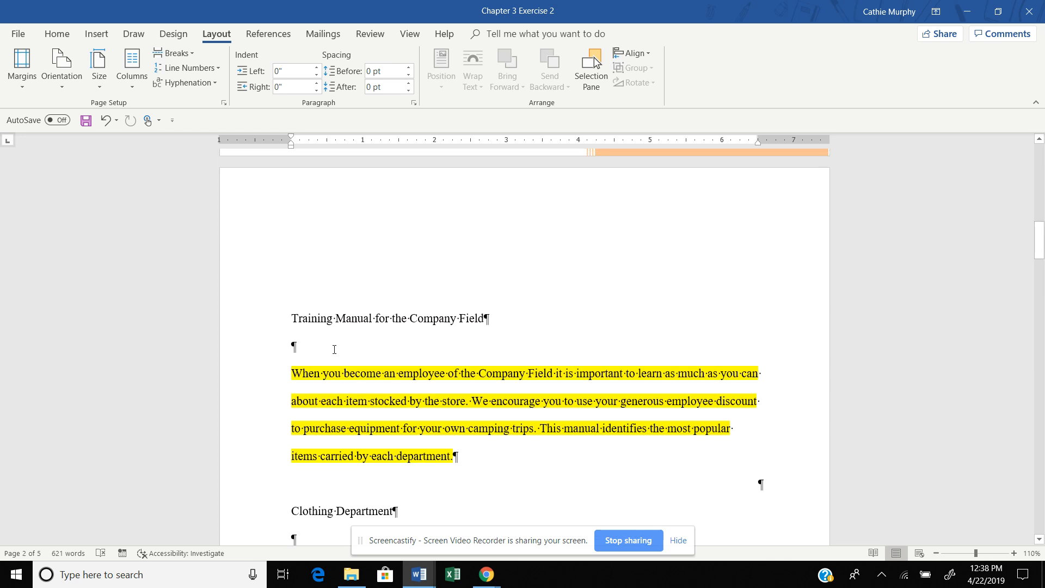
{"action": "left_click", "coordinate": [291, 356]}
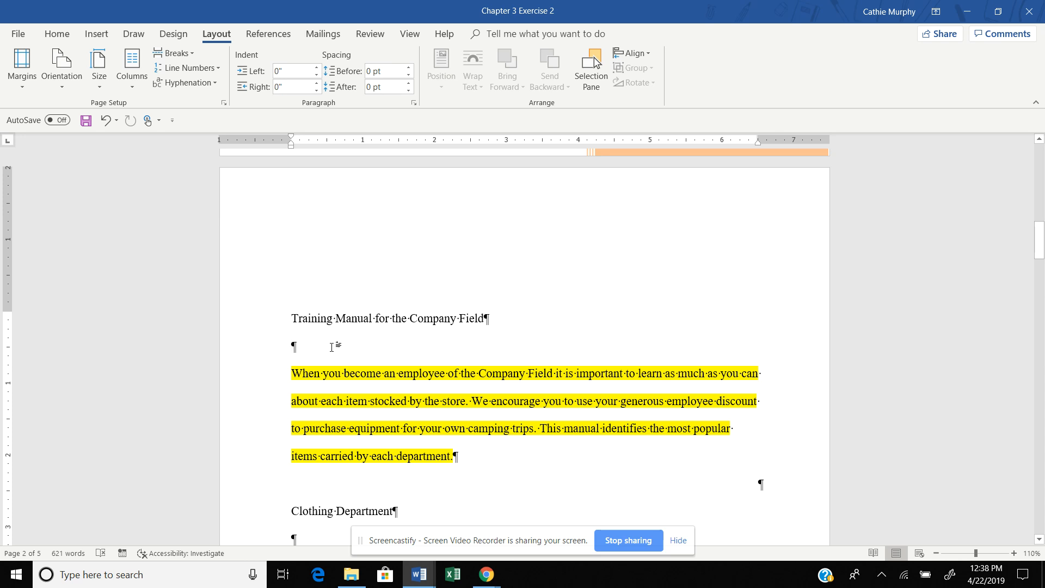
{"action": "key", "text": "Delete"}
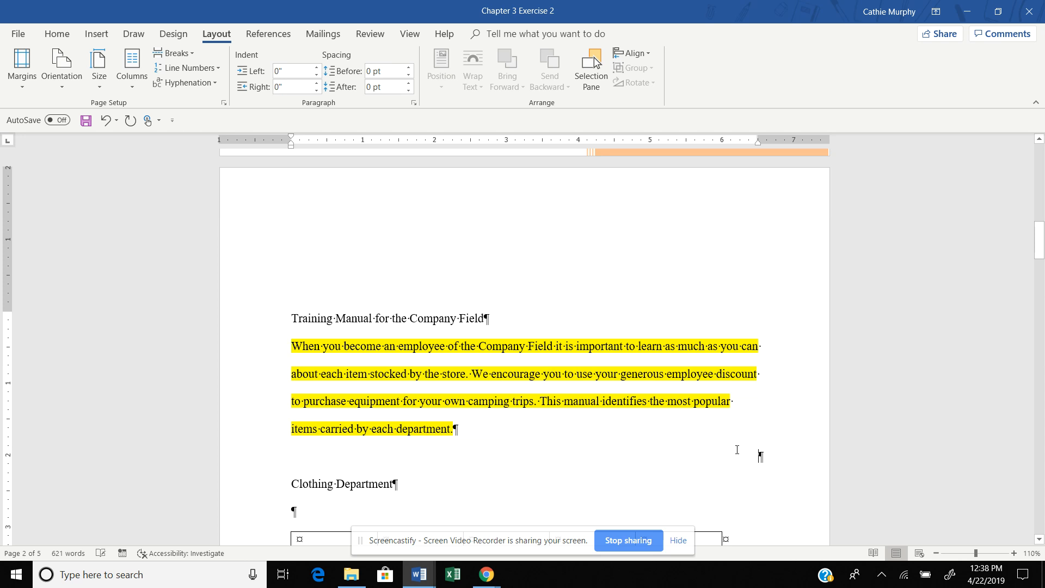
{"action": "key", "text": "Delete"}
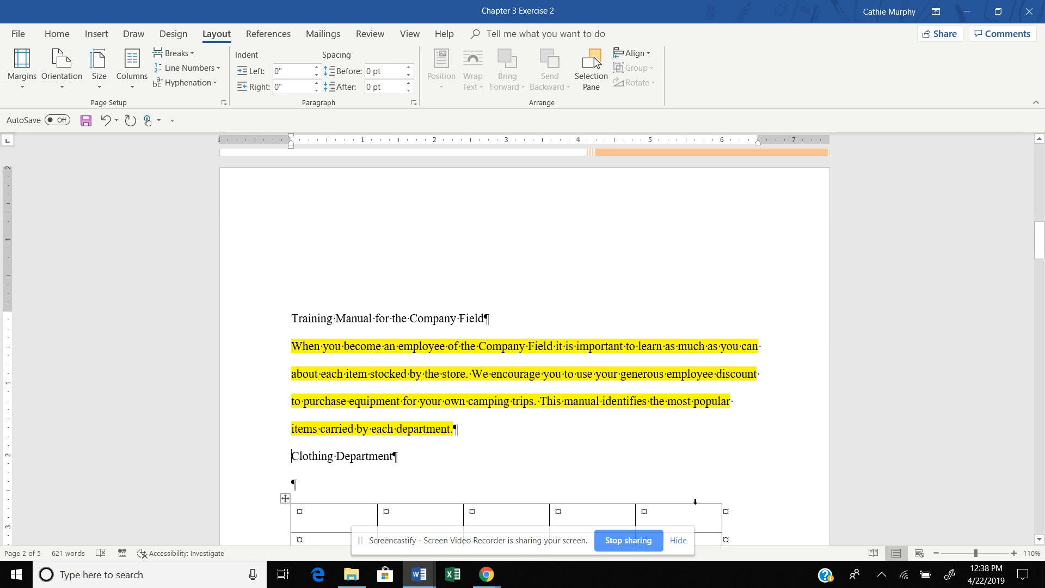
{"action": "left_click", "coordinate": [297, 492]}
{"action": "key", "text": "Delete"}
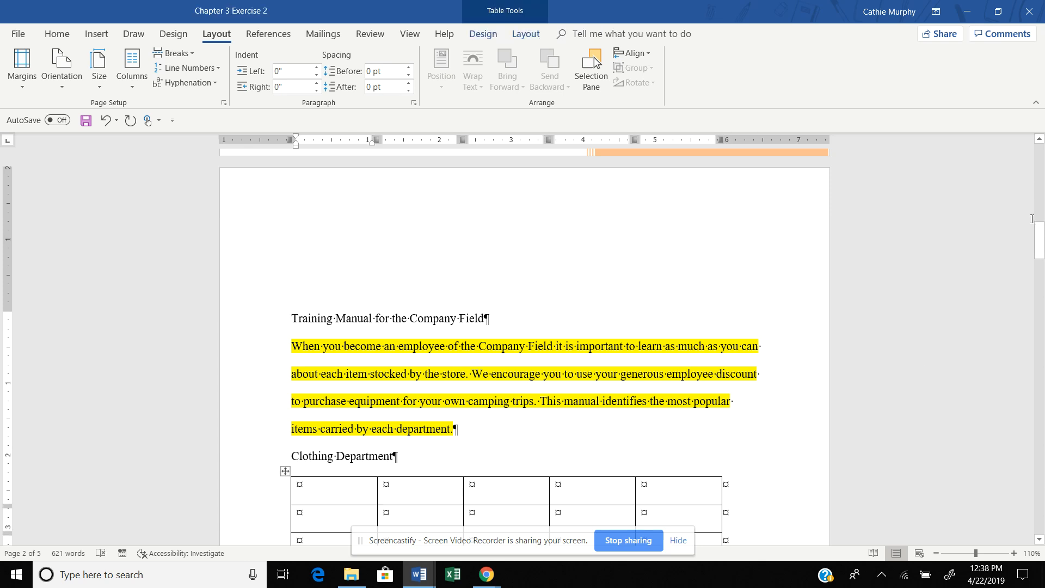
- Delete one of the two empty paragraphs below the table and the empty paragraph before the "Hiking boots" text
{"action": "left_click_drag", "start_coordinate": [1039, 232], "coordinate": [1038, 257]}
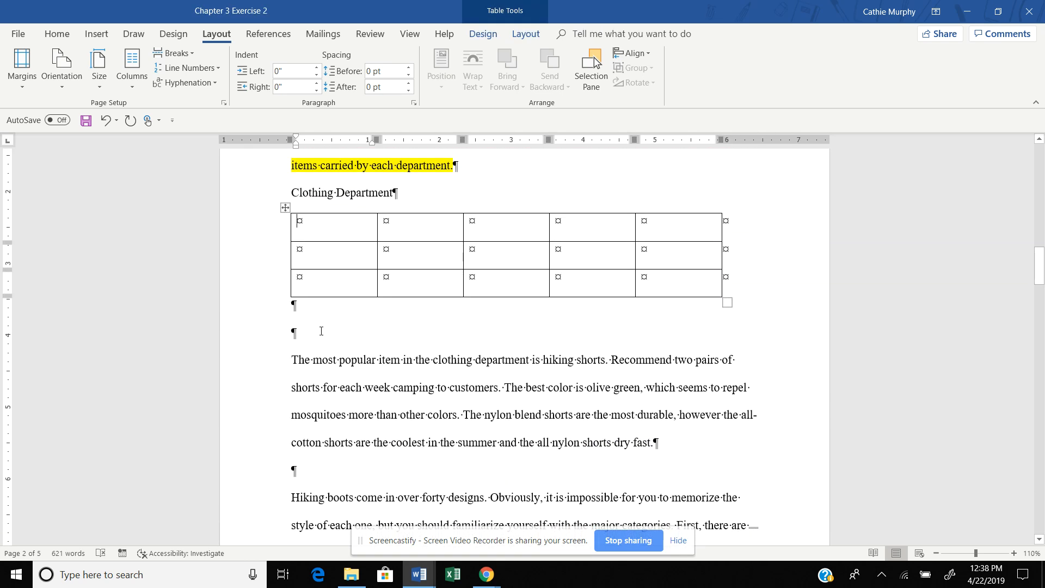
{"action": "left_click", "coordinate": [293, 333]}
{"action": "key", "text": "Delete"}
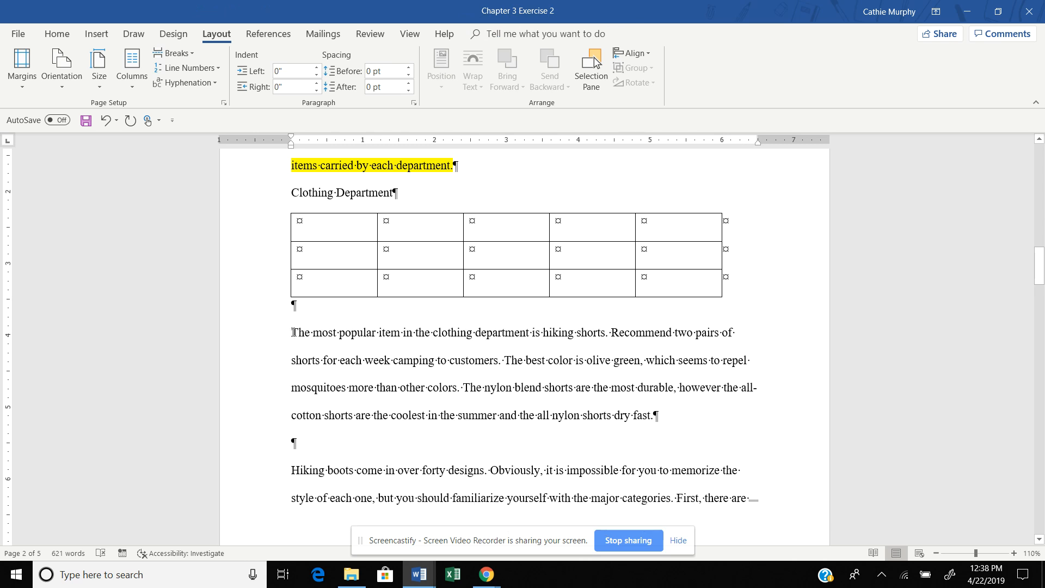
{"action": "key", "text": "Delete"}
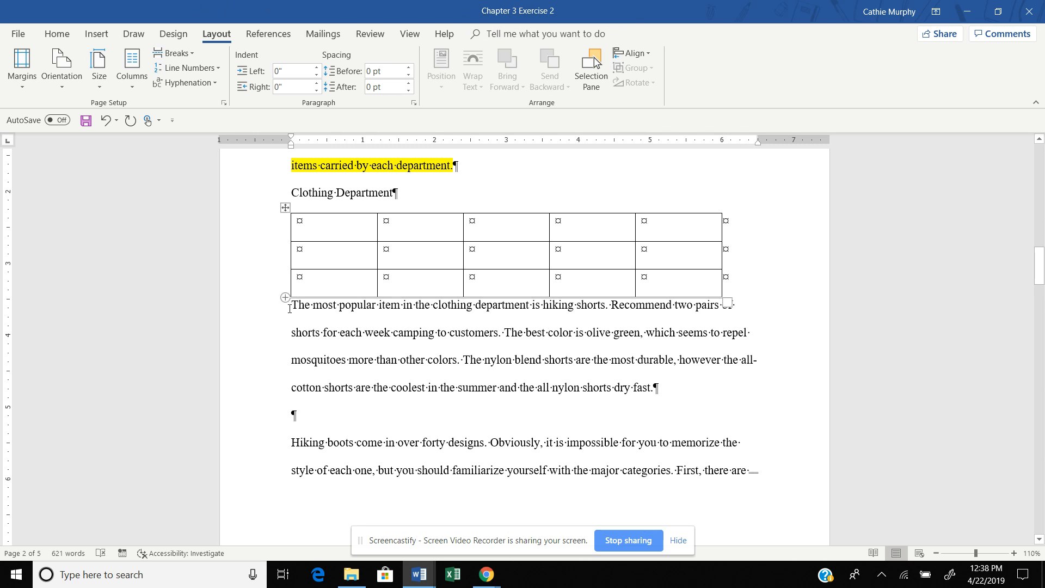
{"action": "key", "text": "ctrl+z"}
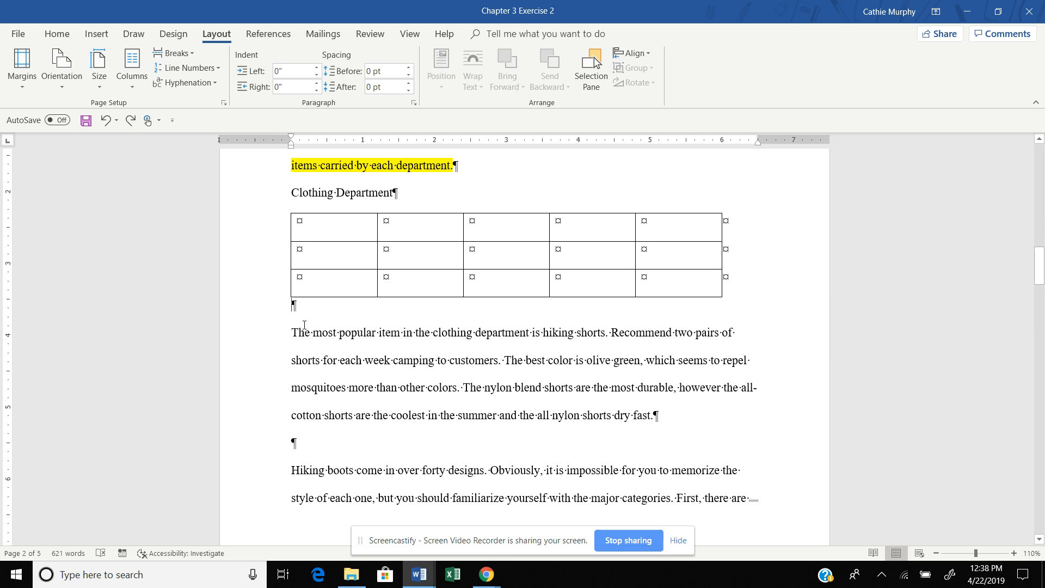
{"action": "key", "text": "Delete"}
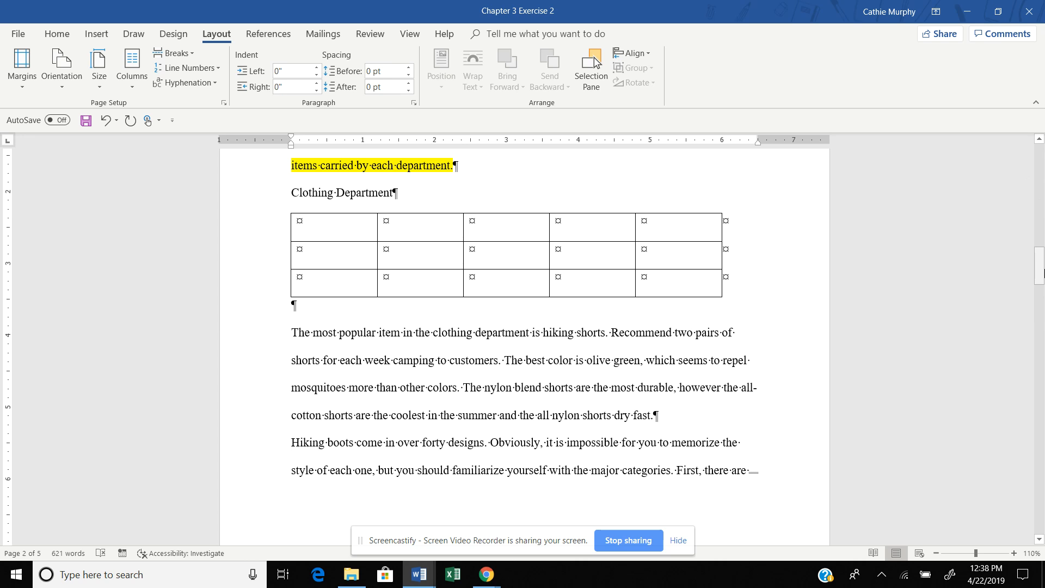
- Delete the empty paragraphs before and after the line "Below is a listing of our bestselling boots and their prices."
{"action": "left_click_drag", "start_coordinate": [1041, 272], "coordinate": [1041, 329]}
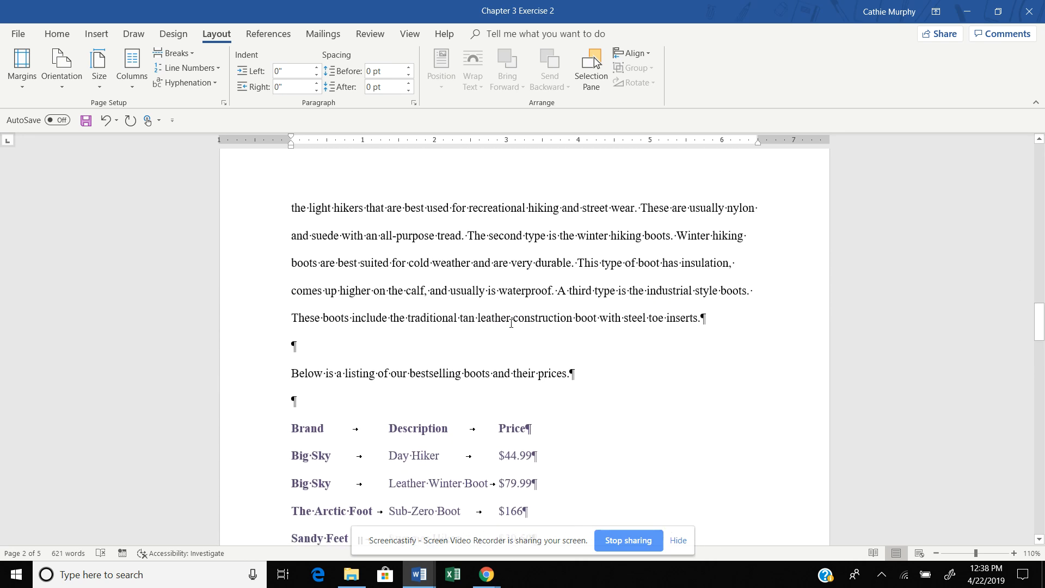
{"action": "left_click", "coordinate": [313, 348]}
{"action": "key", "text": "Delete"}
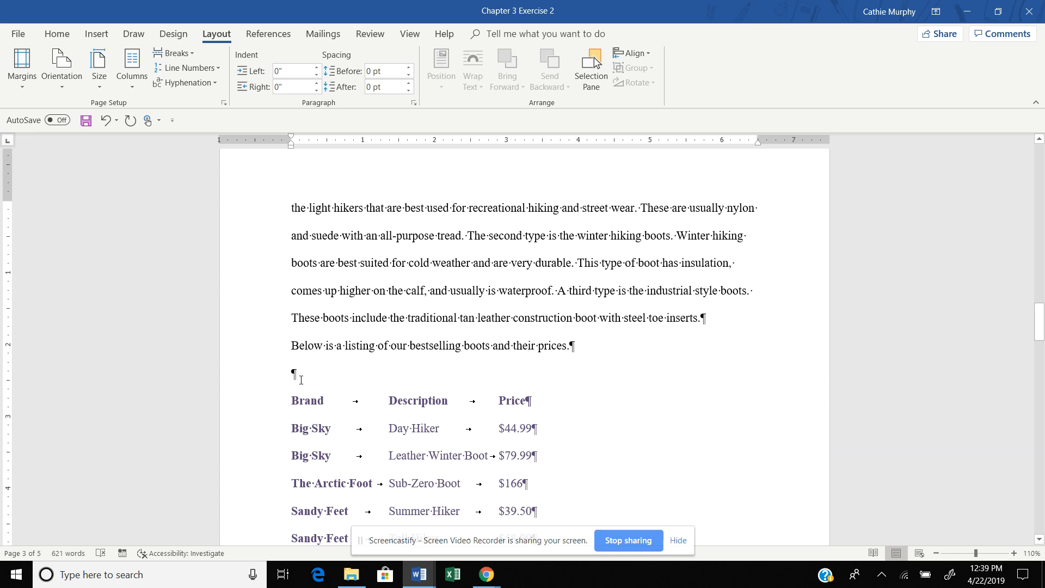
{"action": "key", "text": "Delete"}
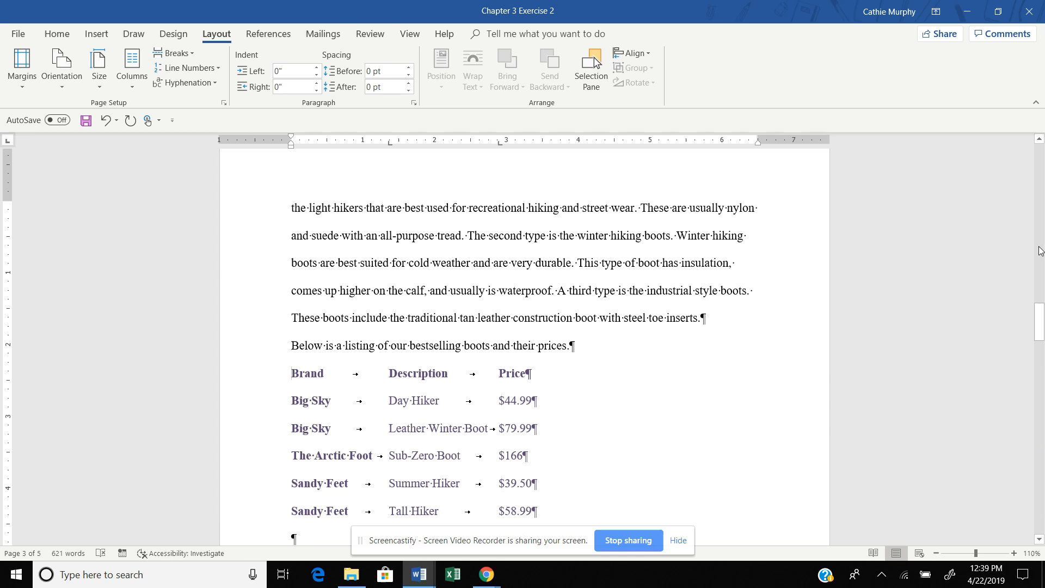
- Delete the empty paragraph below the boot price list, plus the empty paragraph and page break before the "Tent Department" heading
{"action": "left_click_drag", "start_coordinate": [1039, 321], "coordinate": [1039, 350]}
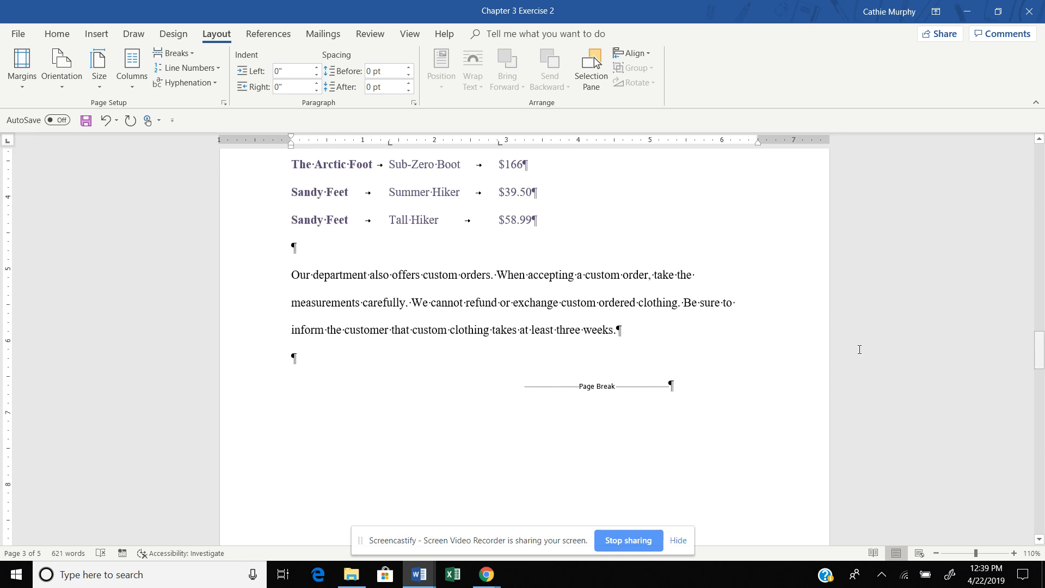
{"action": "left_click", "coordinate": [293, 248]}
{"action": "key", "text": "Delete"}
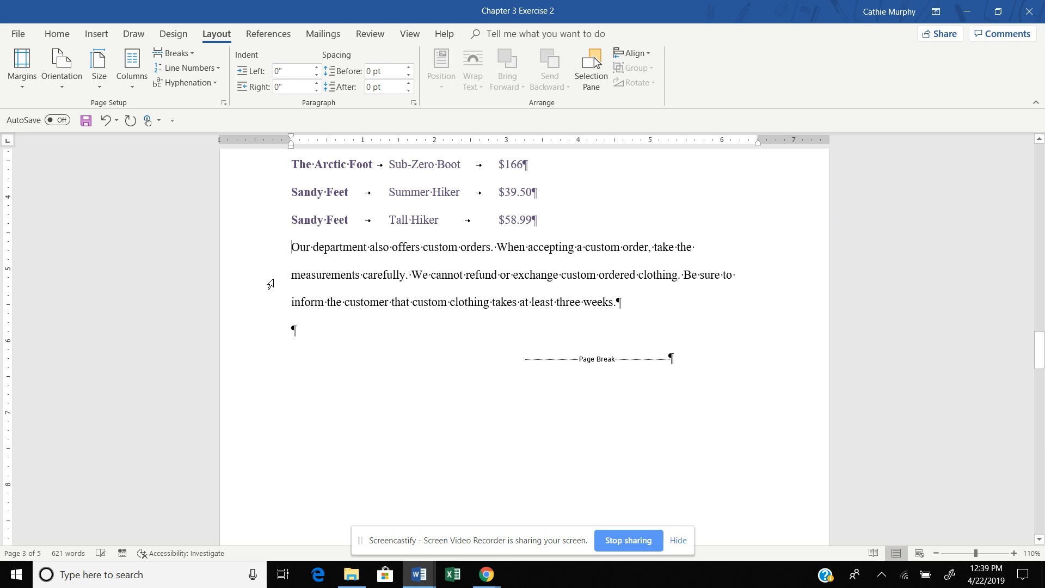
{"action": "key", "text": "Delete"}
{"action": "key", "text": "Delete"}
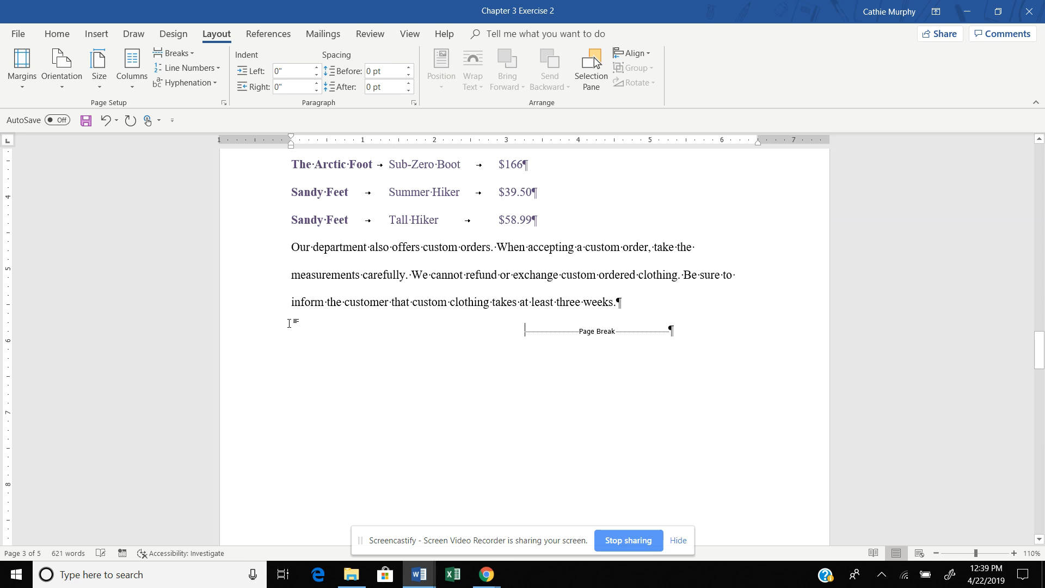
{"action": "key", "text": "Delete"}
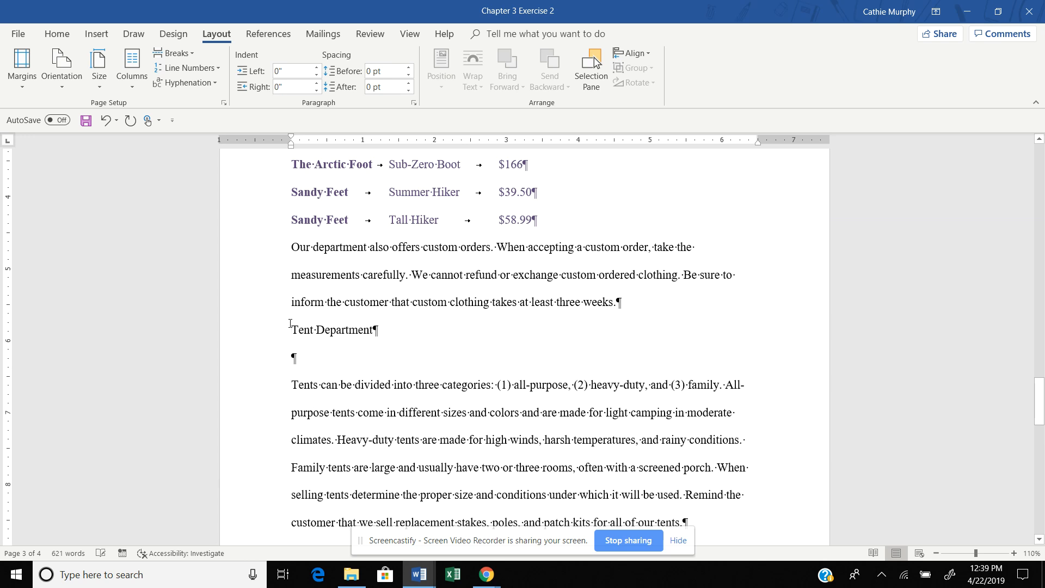
- Delete the empty paragraphs below the "Tent Department" heading and above the gear department text
{"action": "key", "text": "Delete"}
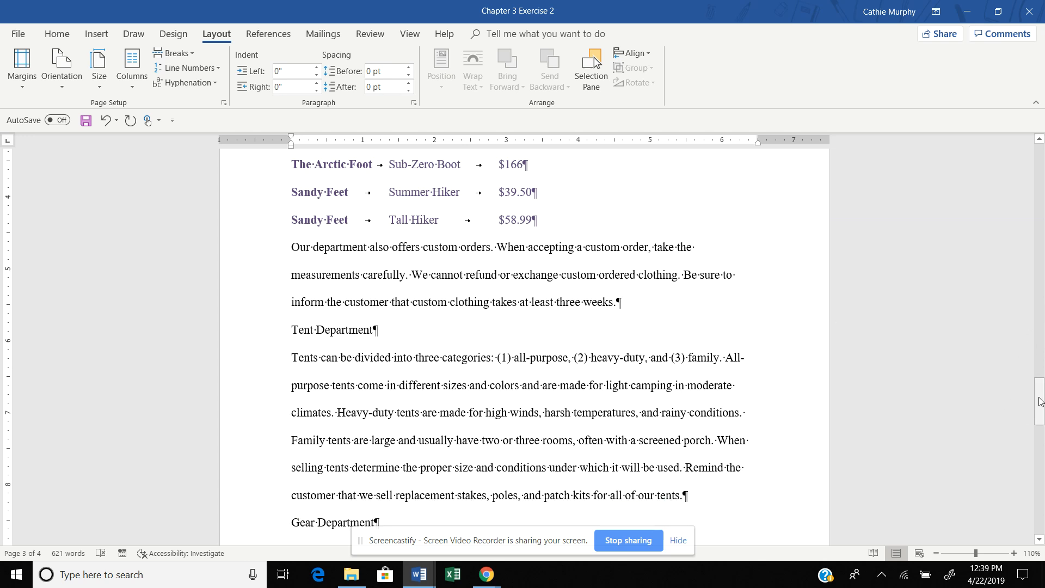
{"action": "left_click_drag", "start_coordinate": [1040, 406], "coordinate": [1040, 455]}
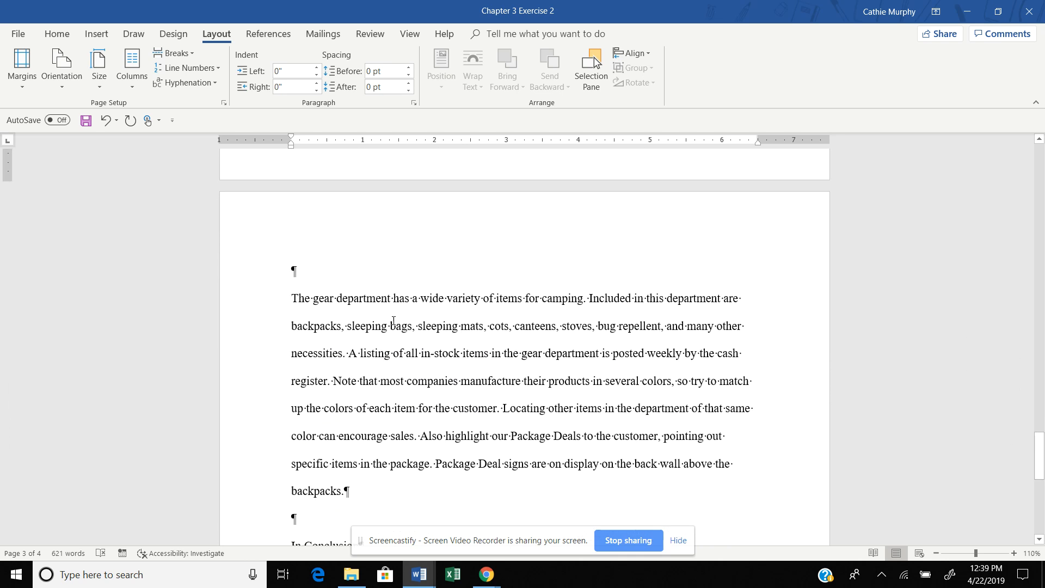
{"action": "left_click", "coordinate": [293, 272]}
{"action": "key", "text": "Delete"}
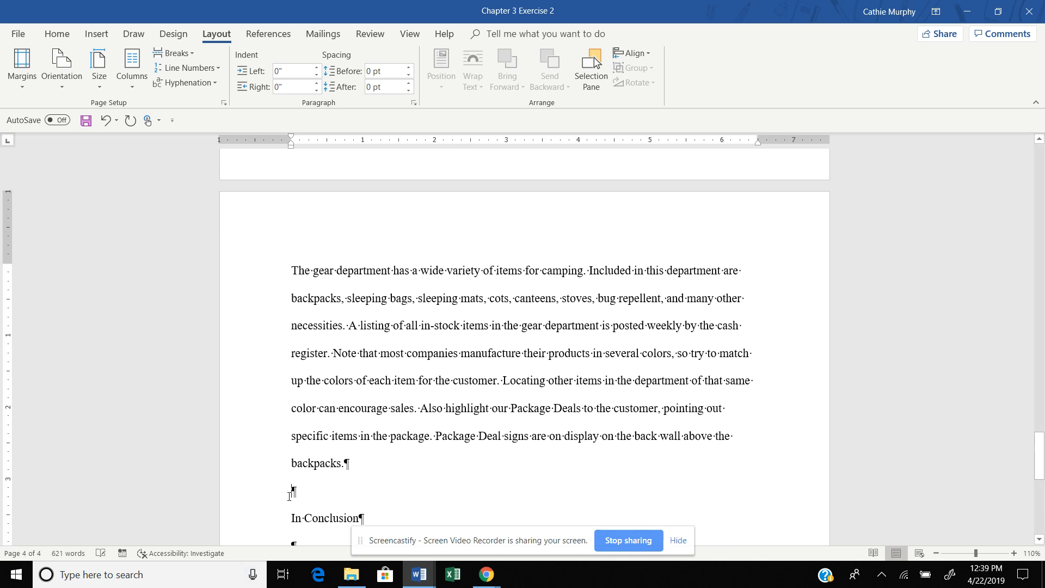
- Delete the empty paragraphs before and after the "In Conclusion" heading
{"action": "key", "text": "Delete"}
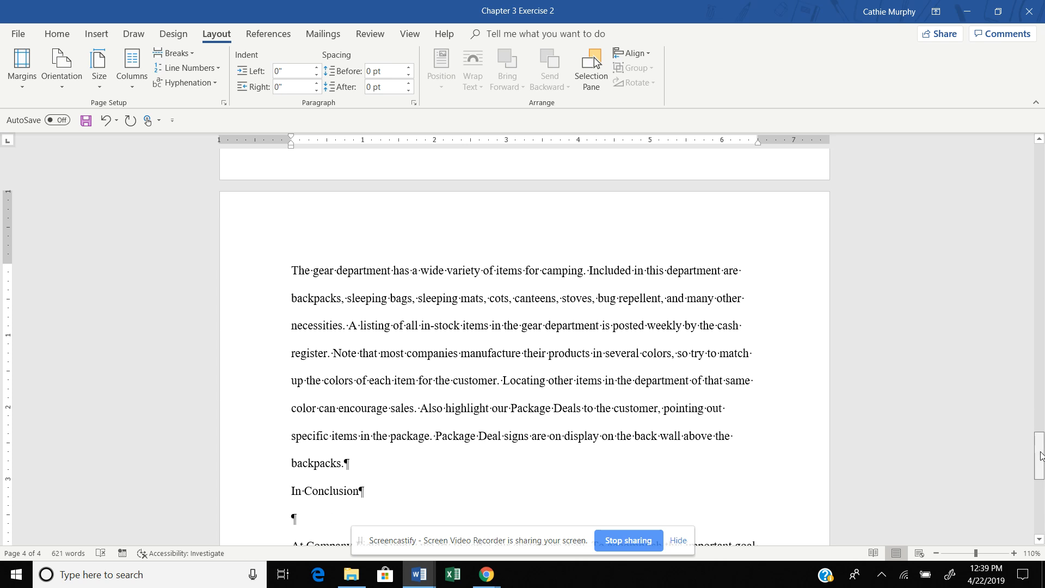
{"action": "left_click_drag", "start_coordinate": [1039, 438], "coordinate": [1039, 458]}
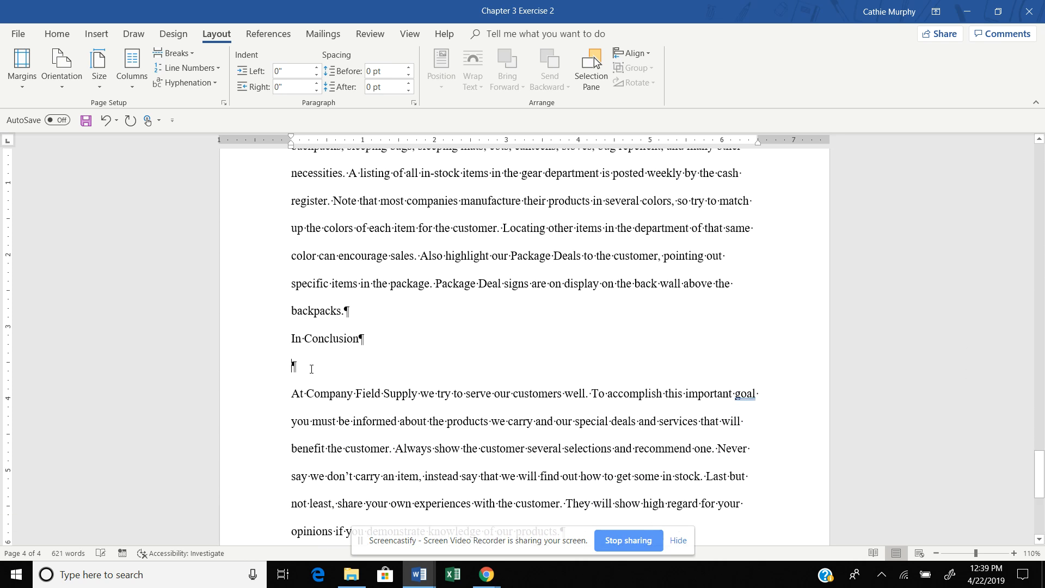
{"action": "key", "text": "Delete"}
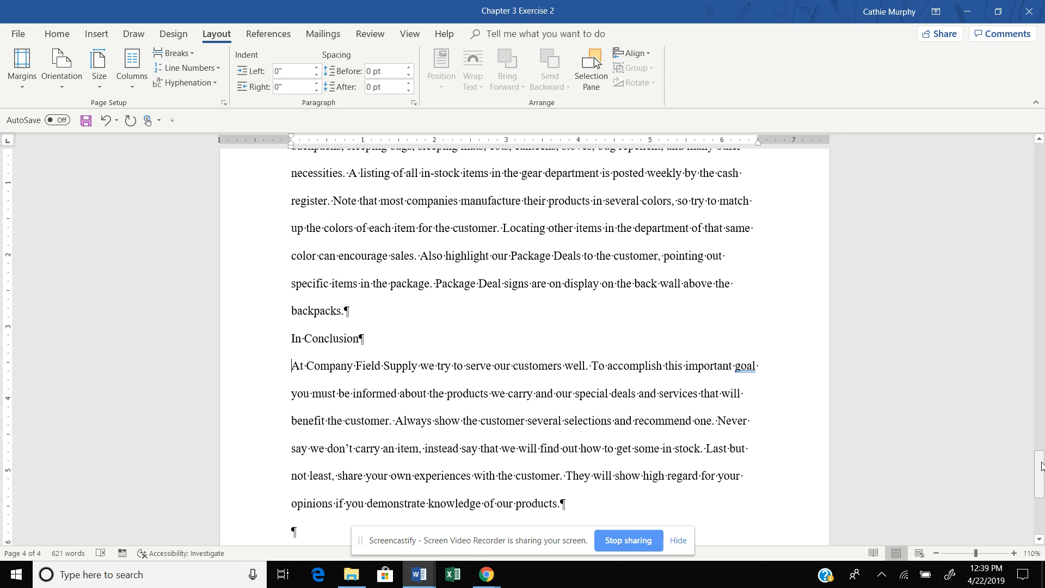
- Indent the first line of the highlighted introduction and of the paragraph starting "The most popular item" by half an inch
{"action": "left_click_drag", "start_coordinate": [1041, 465], "coordinate": [1030, 265]}
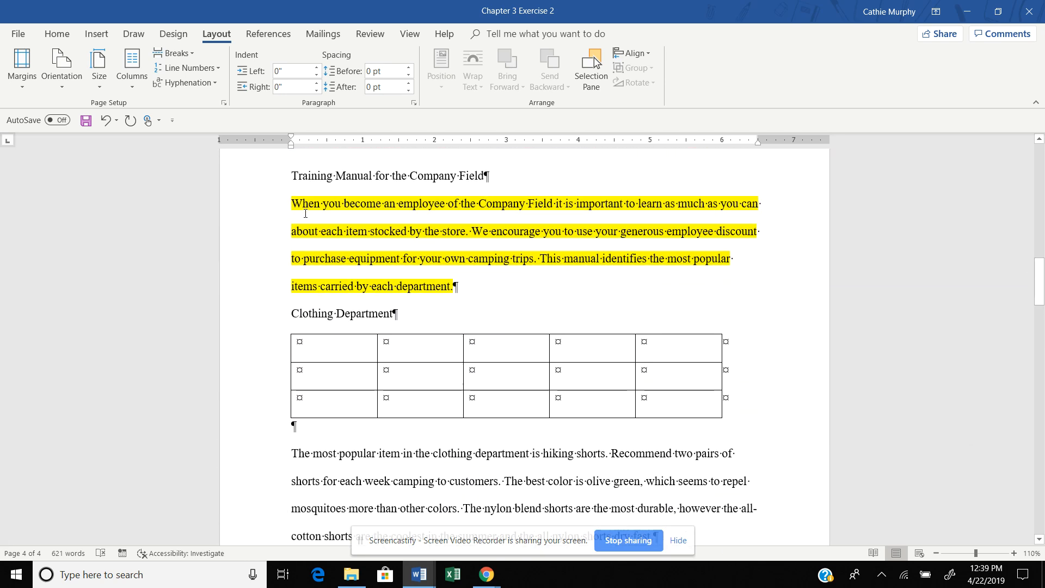
{"action": "left_click", "coordinate": [295, 200]}
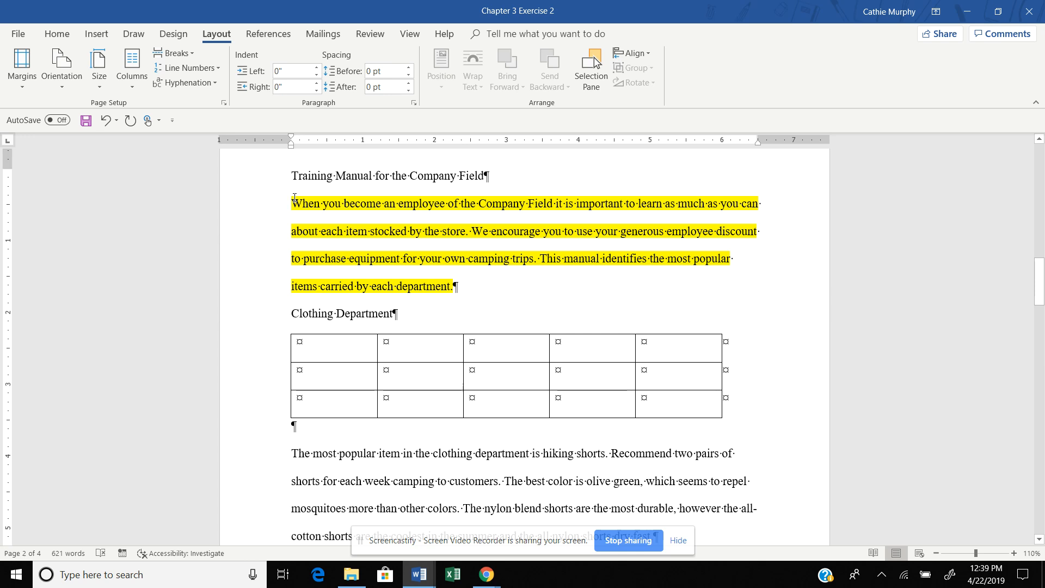
{"action": "key", "text": "Tab"}
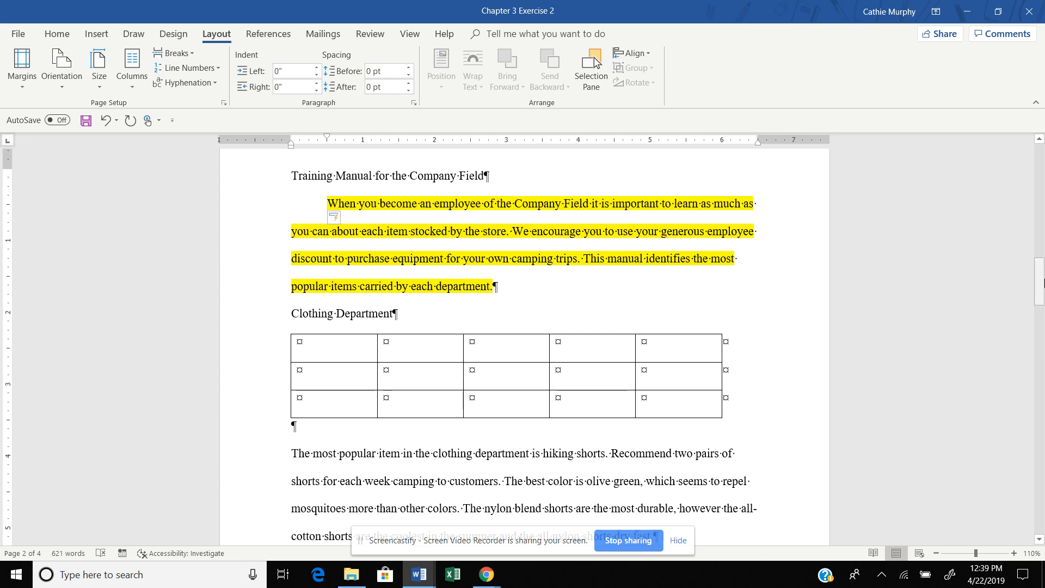
{"action": "scroll", "coordinate": [1042, 282], "scroll_direction": "down", "scroll_amount": 3}
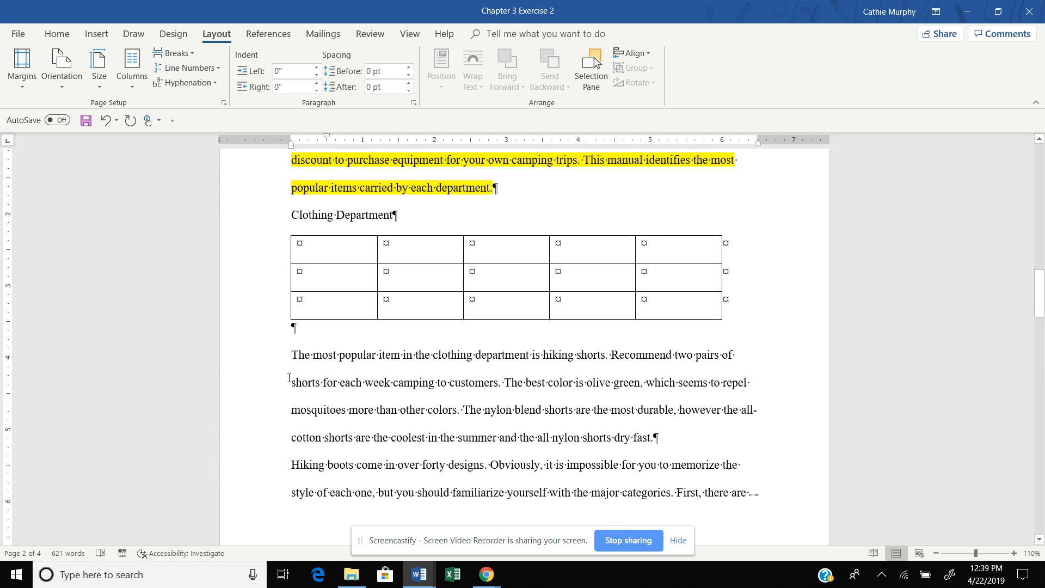
{"action": "left_click", "coordinate": [293, 354]}
{"action": "key", "text": "Tab"}
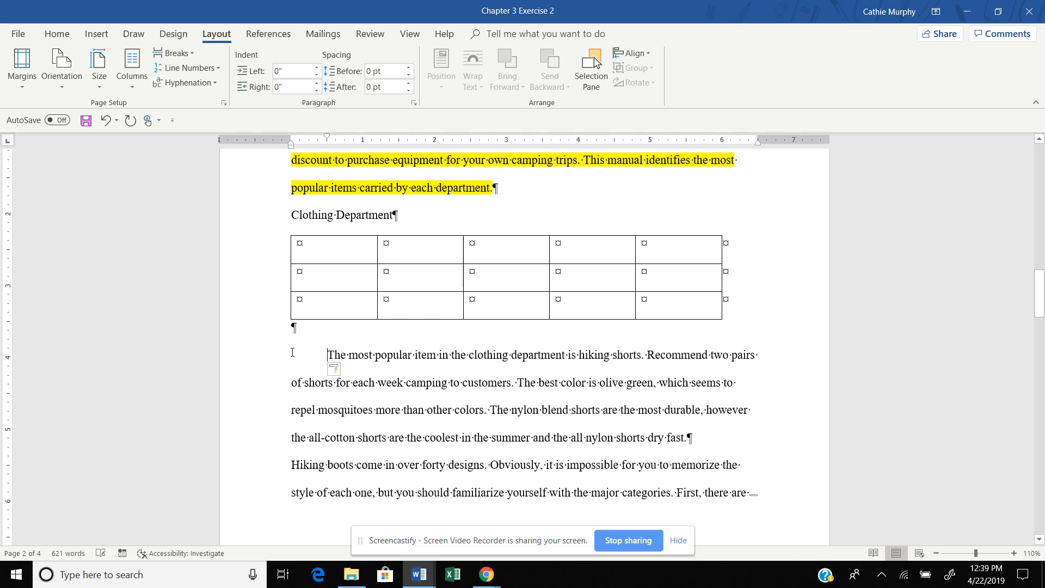
- Copy the hiking shorts paragraph's formatting with a reusable Format Painter onto the "Hiking boots" paragraph and the "Below is a listing" line
{"action": "left_click", "coordinate": [57, 33]}
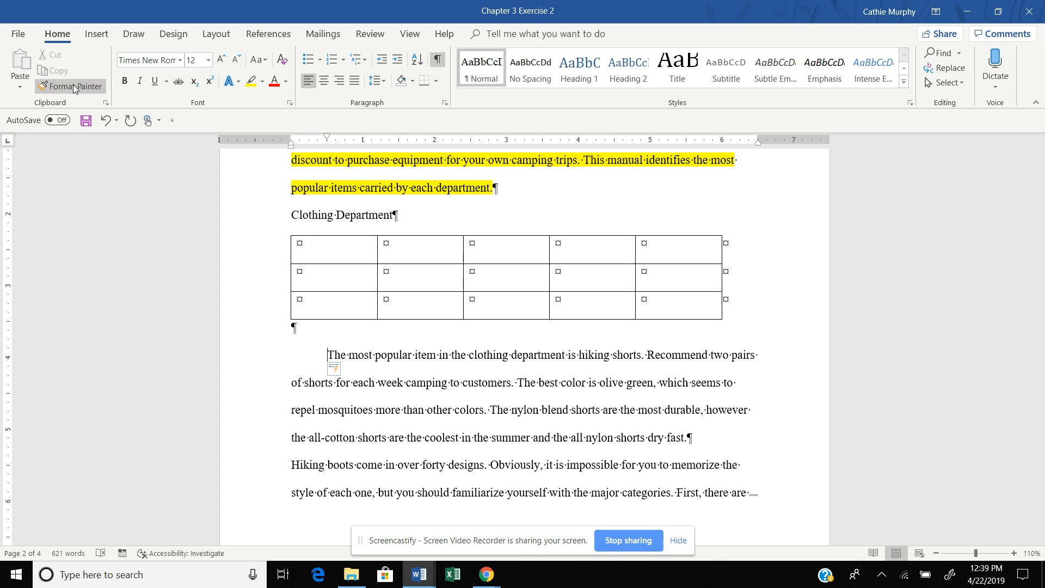
{"action": "left_click", "coordinate": [71, 86]}
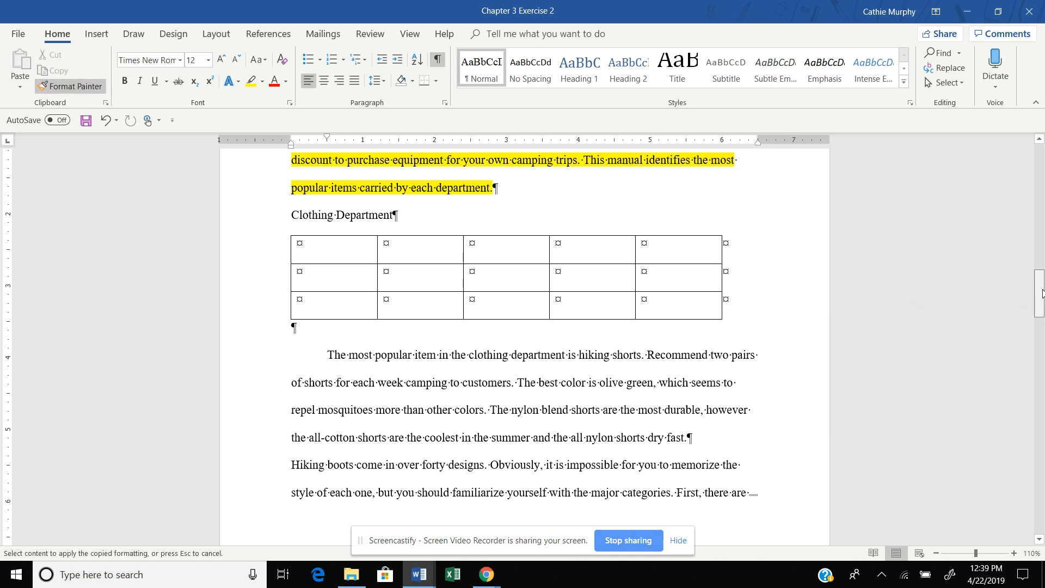
{"action": "left_click_drag", "start_coordinate": [1042, 291], "coordinate": [1043, 310]}
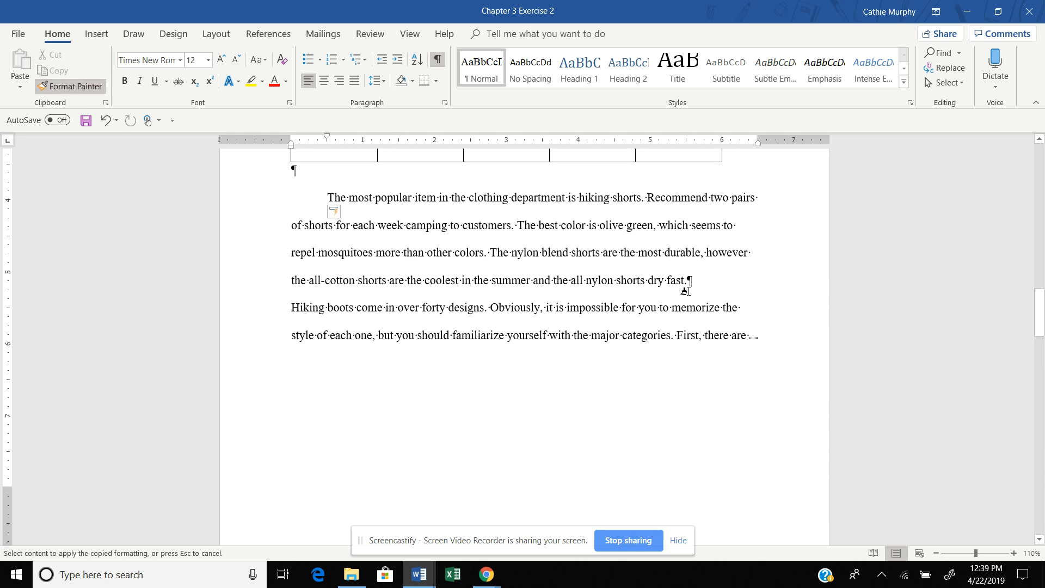
{"action": "left_click", "coordinate": [446, 305]}
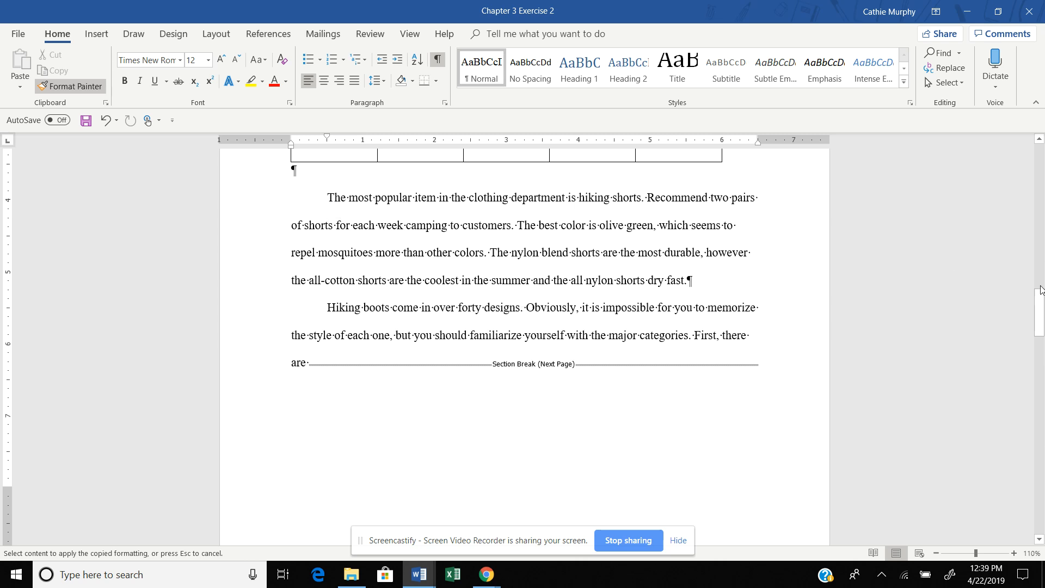
{"action": "left_click_drag", "start_coordinate": [1042, 289], "coordinate": [1043, 371]}
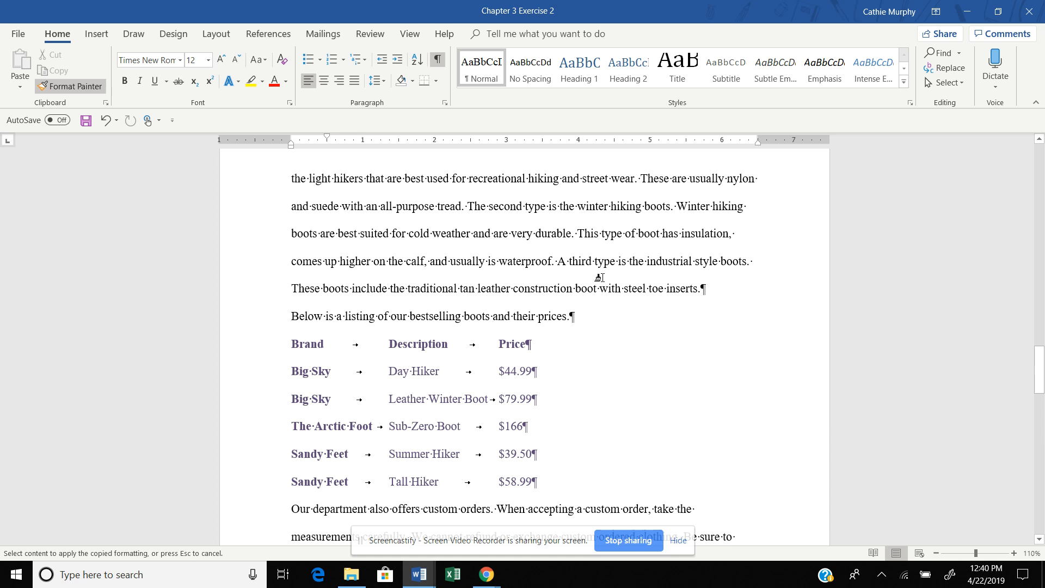
{"action": "left_click", "coordinate": [304, 316]}
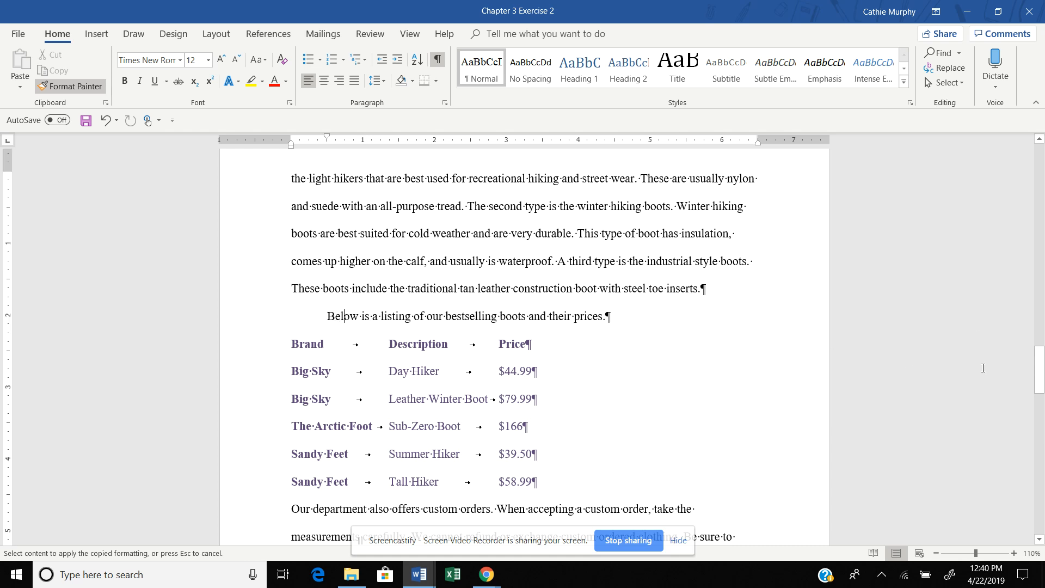
- Paint the same first-line indent onto the custom orders, tents, gear department and conclusion body paragraphs, then turn off Format Painter
{"action": "left_click_drag", "start_coordinate": [1040, 384], "coordinate": [1041, 413]}
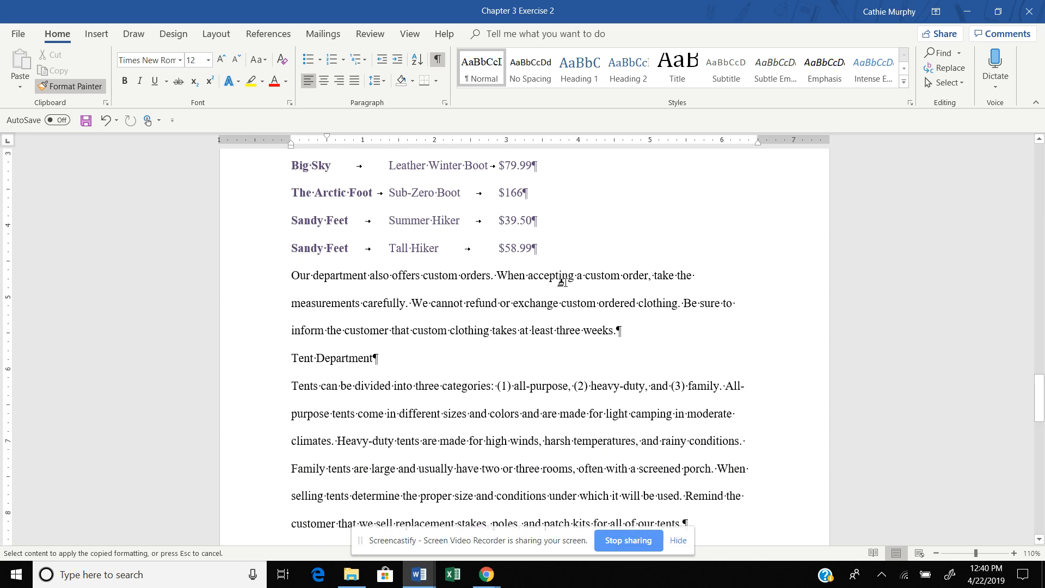
{"action": "left_click", "coordinate": [386, 282]}
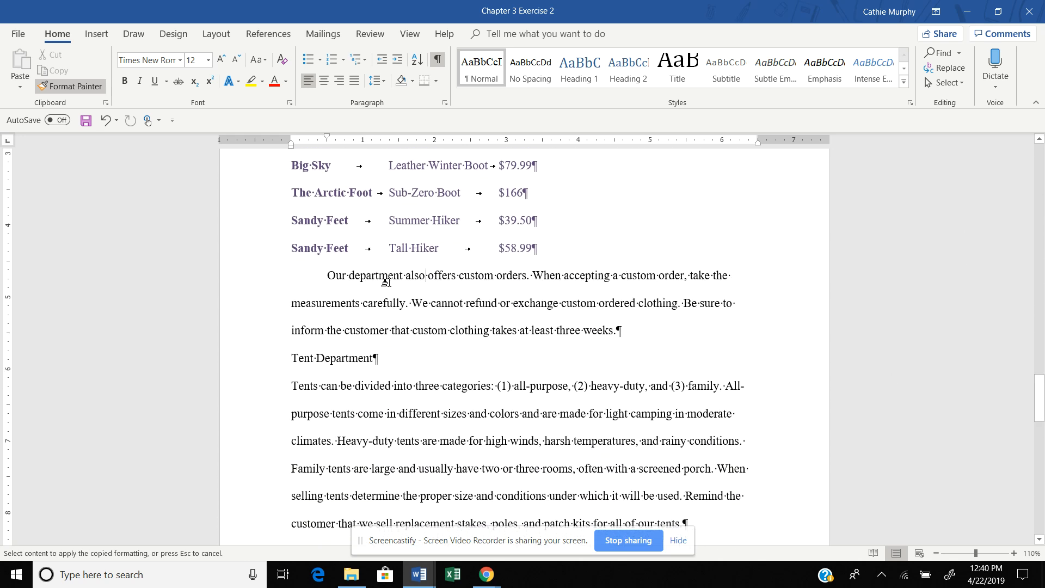
{"action": "left_click", "coordinate": [408, 394]}
{"action": "left_click_drag", "start_coordinate": [1041, 389], "coordinate": [1040, 449]}
{"action": "left_click", "coordinate": [485, 317]}
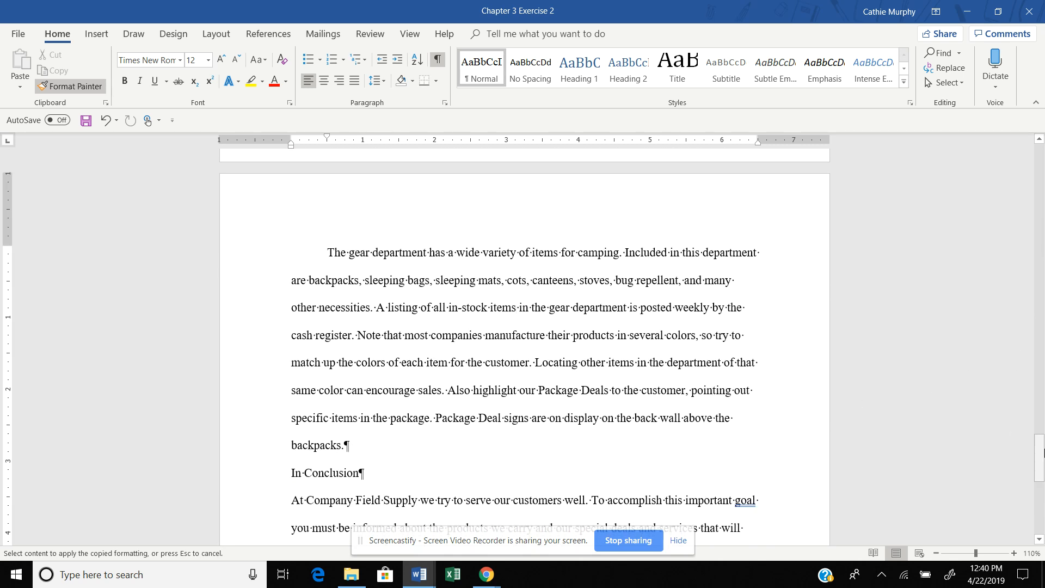
{"action": "left_click_drag", "start_coordinate": [1040, 449], "coordinate": [1040, 472]}
{"action": "left_click", "coordinate": [396, 337]}
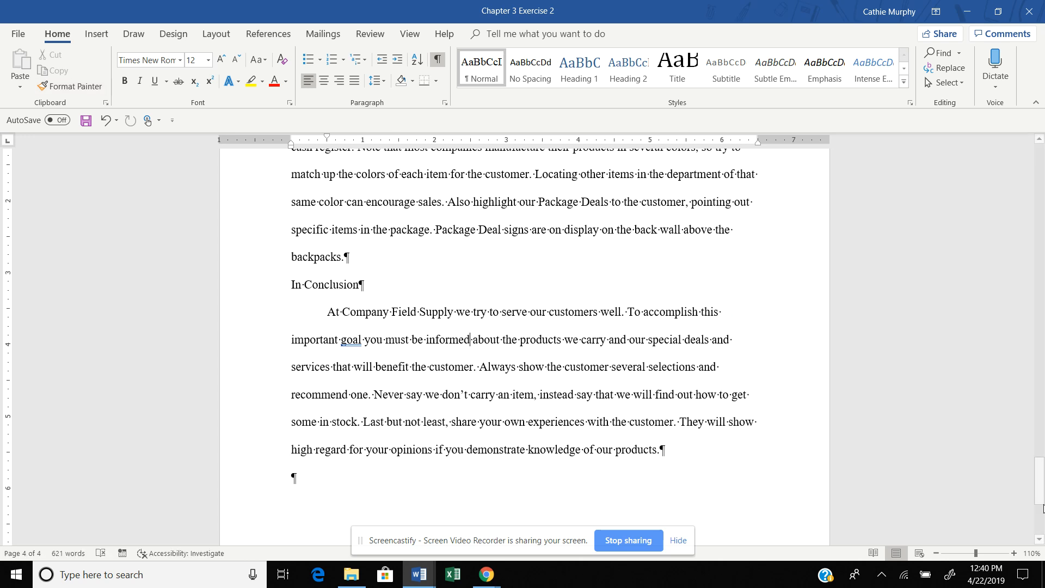
- Apply the Title style to "Training Manual for the Company Field" and center it
{"action": "left_click_drag", "start_coordinate": [1040, 482], "coordinate": [1041, 268]}
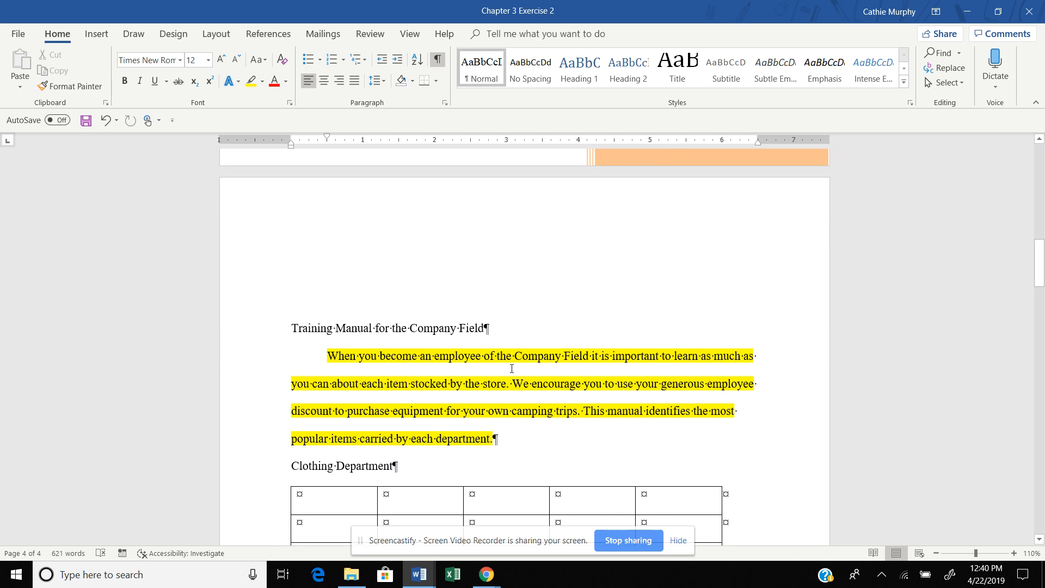
{"action": "triple_click", "coordinate": [349, 331]}
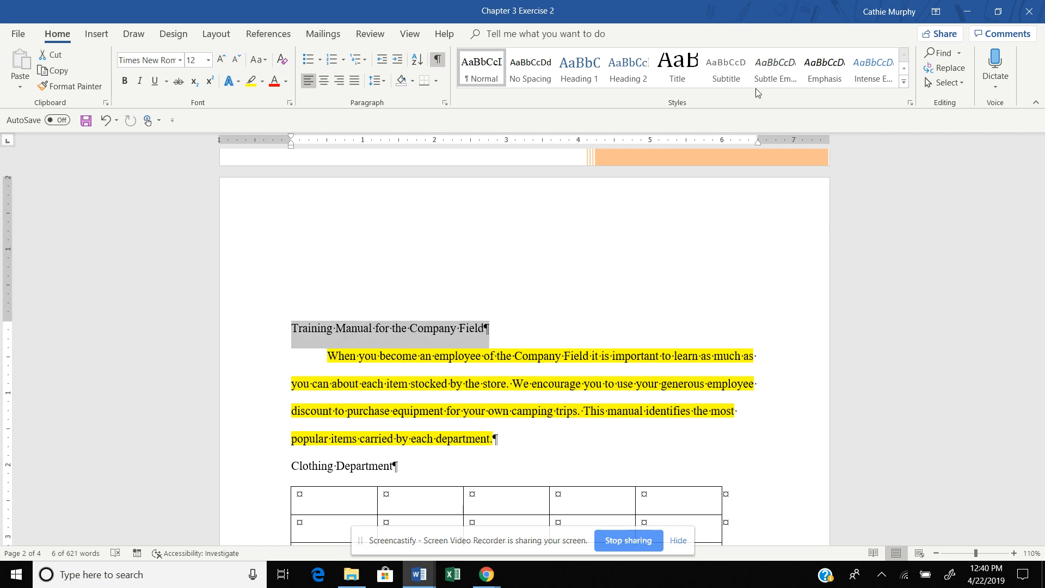
{"action": "left_click", "coordinate": [684, 74]}
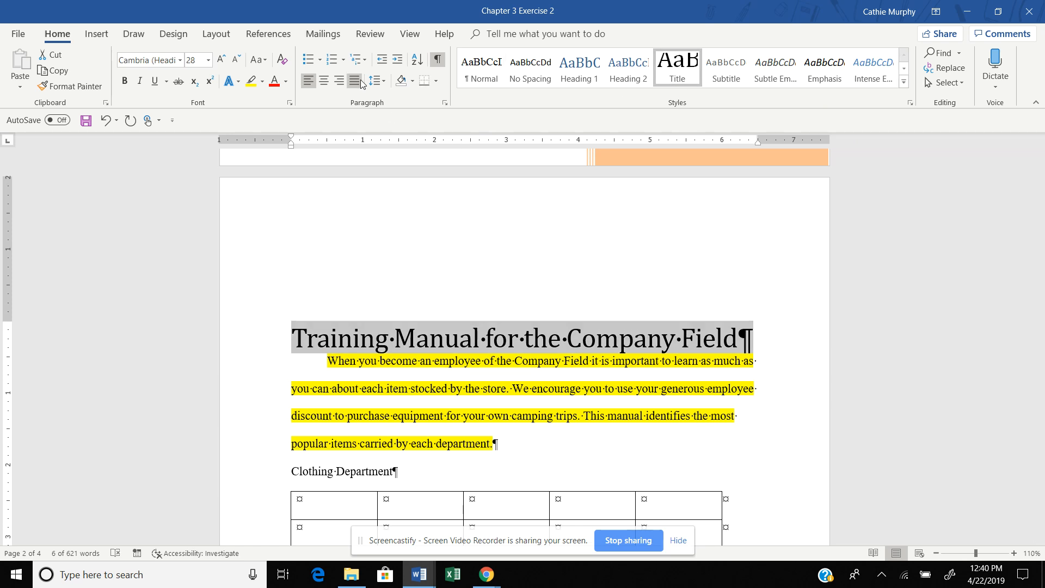
{"action": "left_click", "coordinate": [323, 82]}
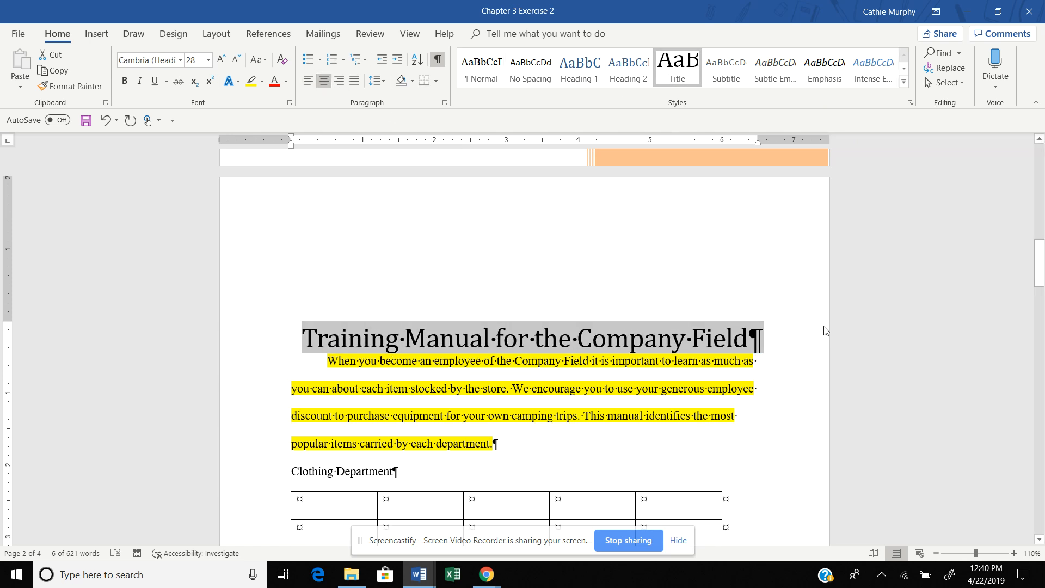
- Modify the Title style's paragraph spacing to 12 pt before and 12 pt after
{"action": "right_click", "coordinate": [677, 66]}
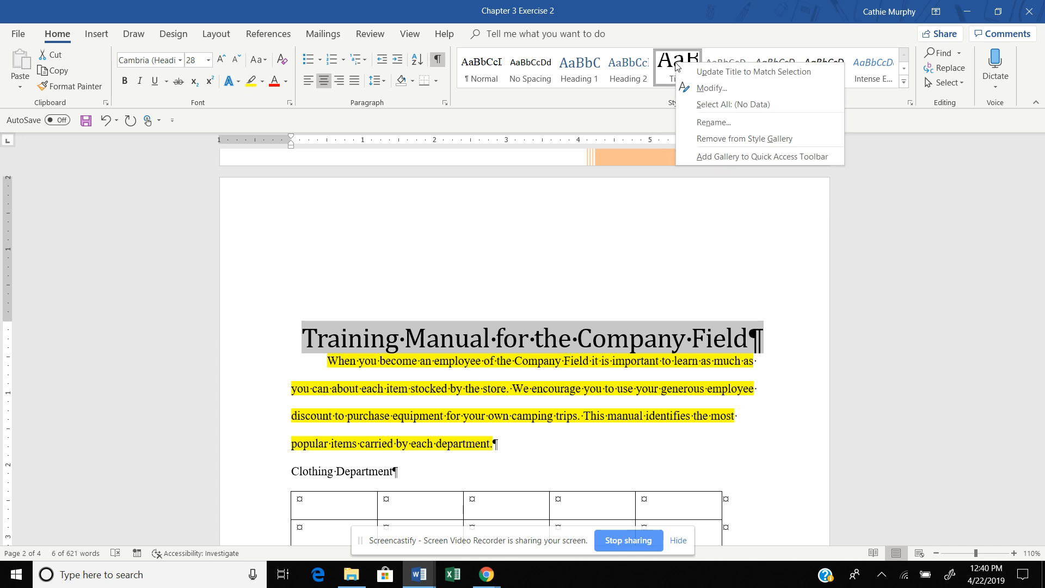
{"action": "left_click", "coordinate": [700, 88]}
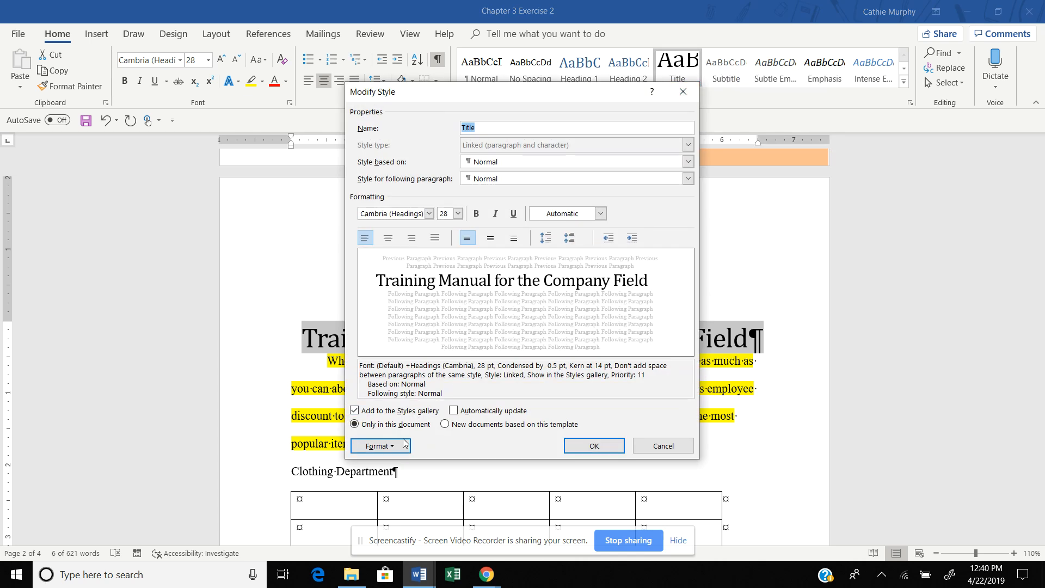
{"action": "left_click", "coordinate": [398, 448]}
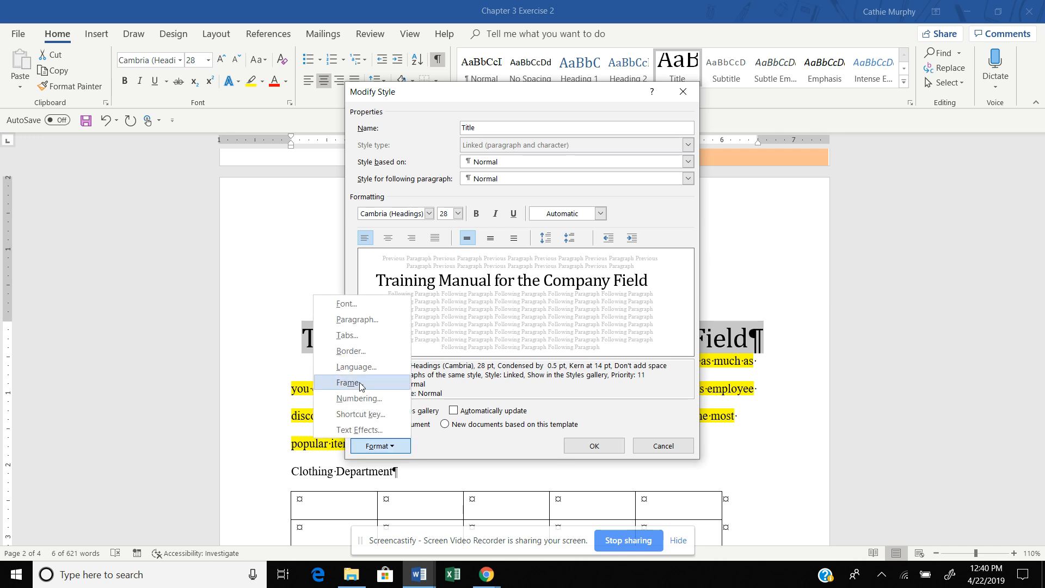
{"action": "left_click", "coordinate": [357, 320]}
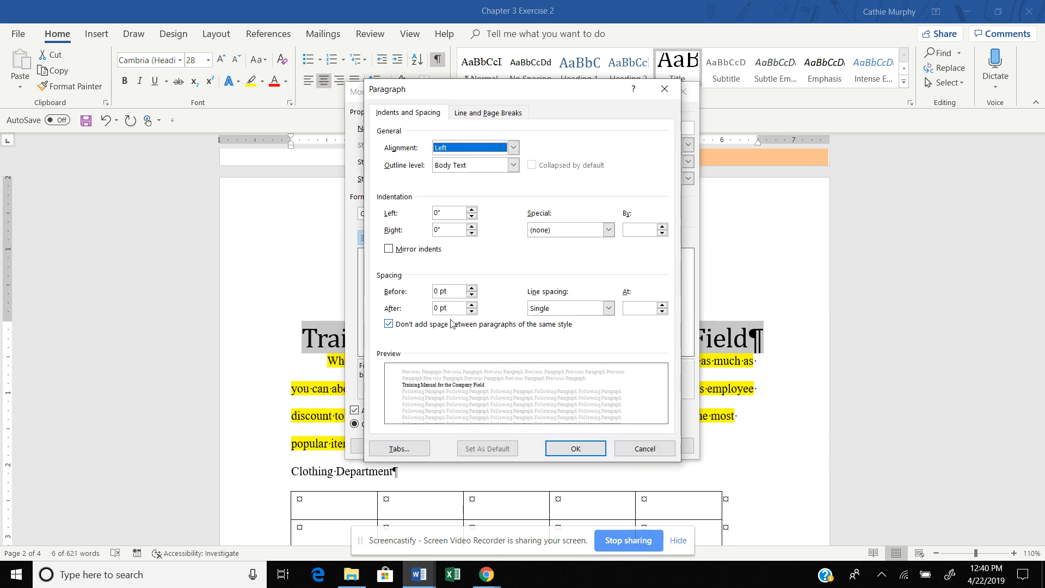
{"action": "left_click", "coordinate": [472, 289]}
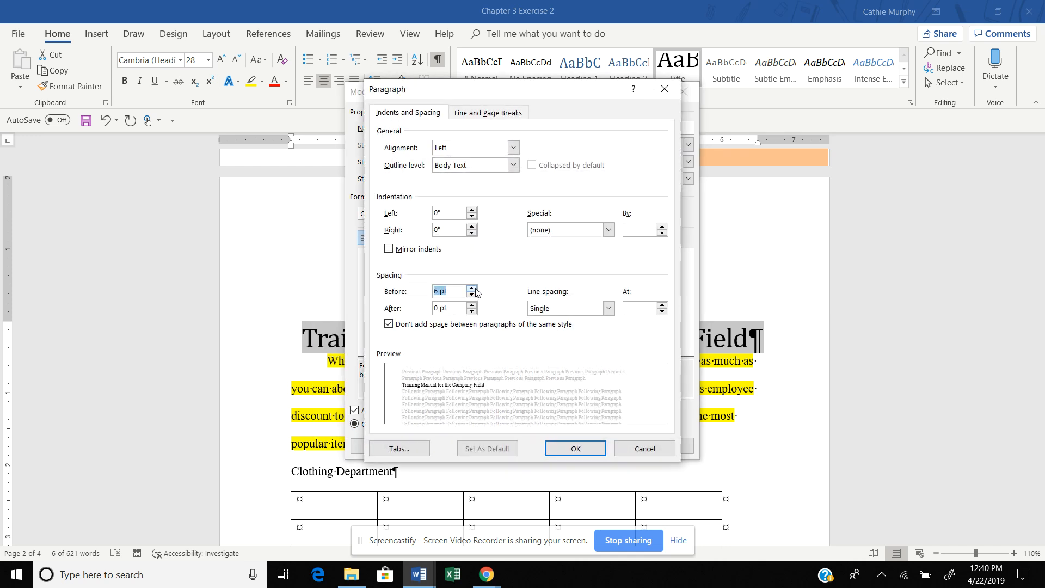
{"action": "left_click", "coordinate": [472, 305]}
{"action": "left_click", "coordinate": [577, 448]}
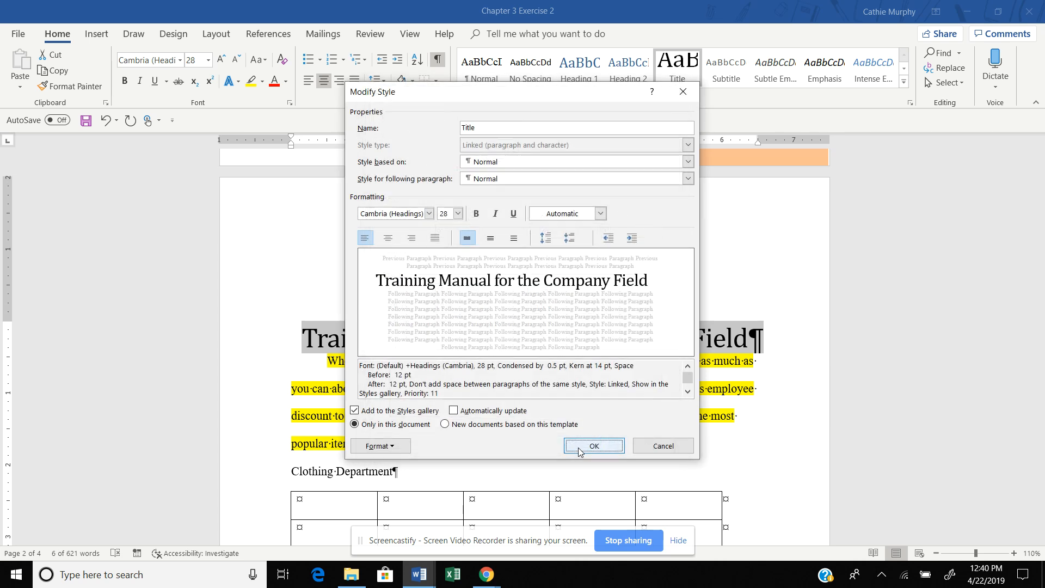
{"action": "left_click", "coordinate": [594, 446]}
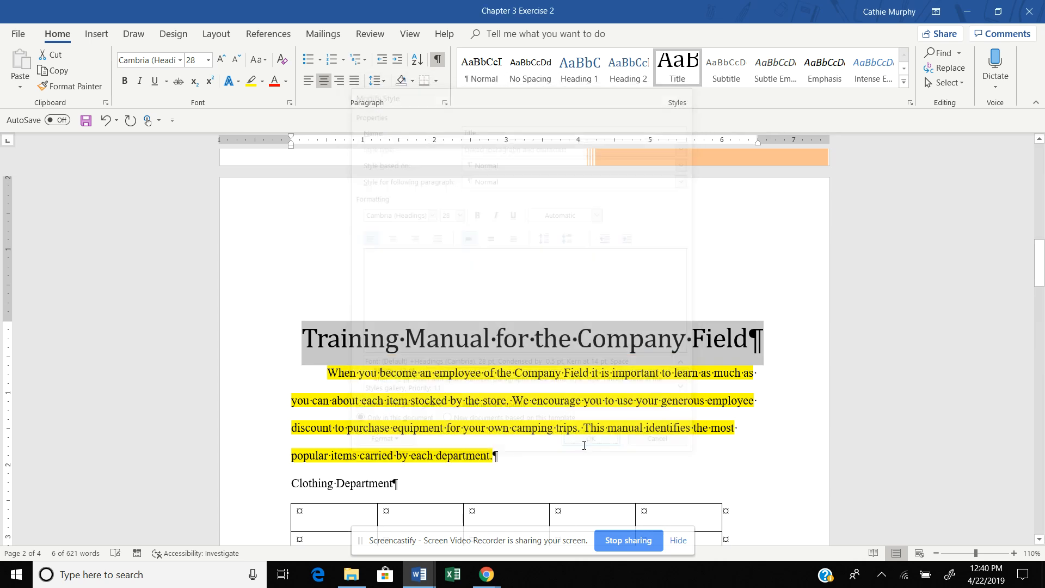
{"action": "left_click", "coordinate": [435, 373]}
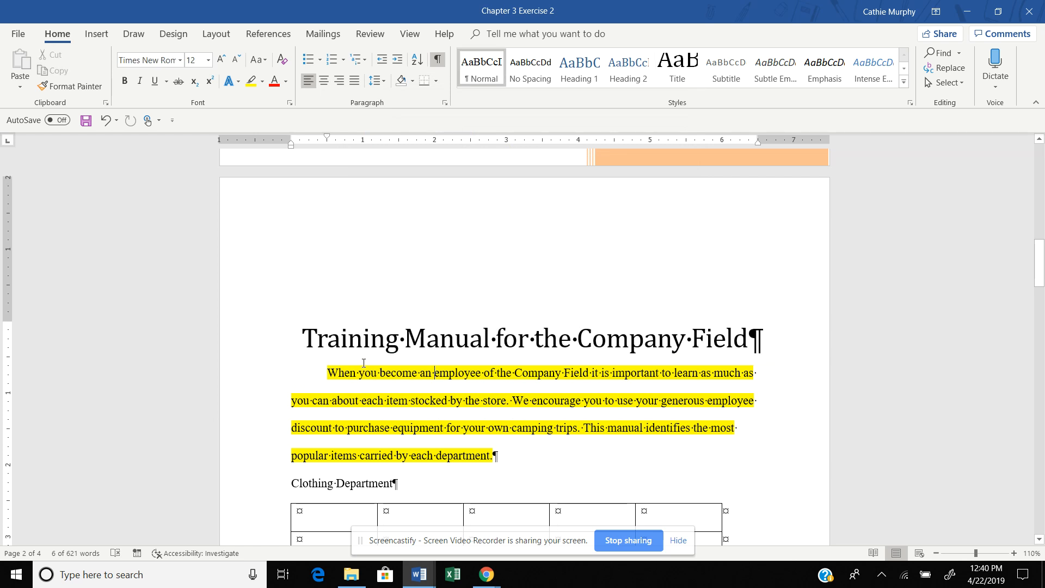
- Apply Heading 1 to "Clothing Department" and modify that style to have 12 pt spacing after
{"action": "triple_click", "coordinate": [353, 485]}
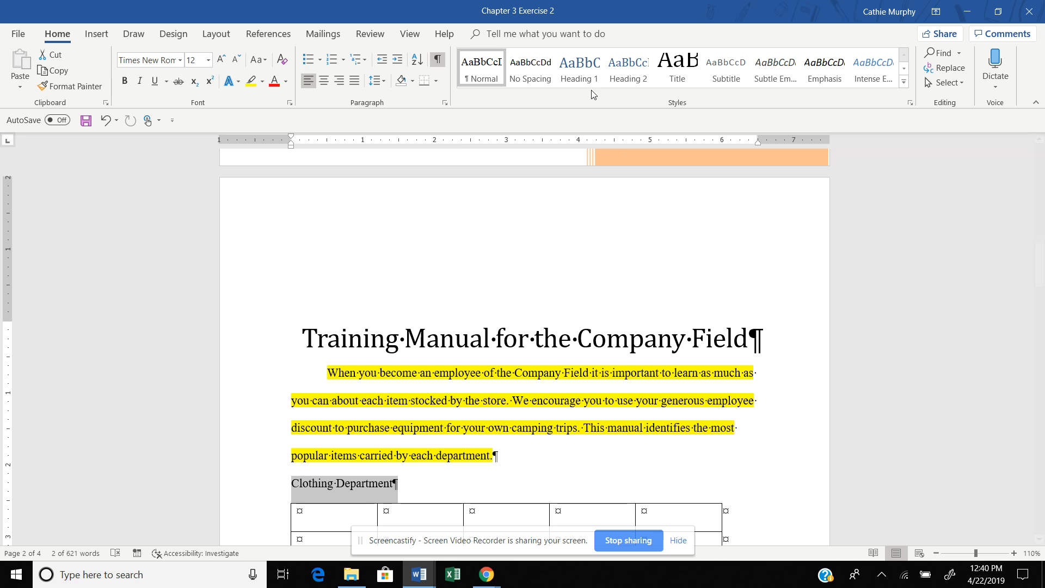
{"action": "left_click", "coordinate": [584, 71]}
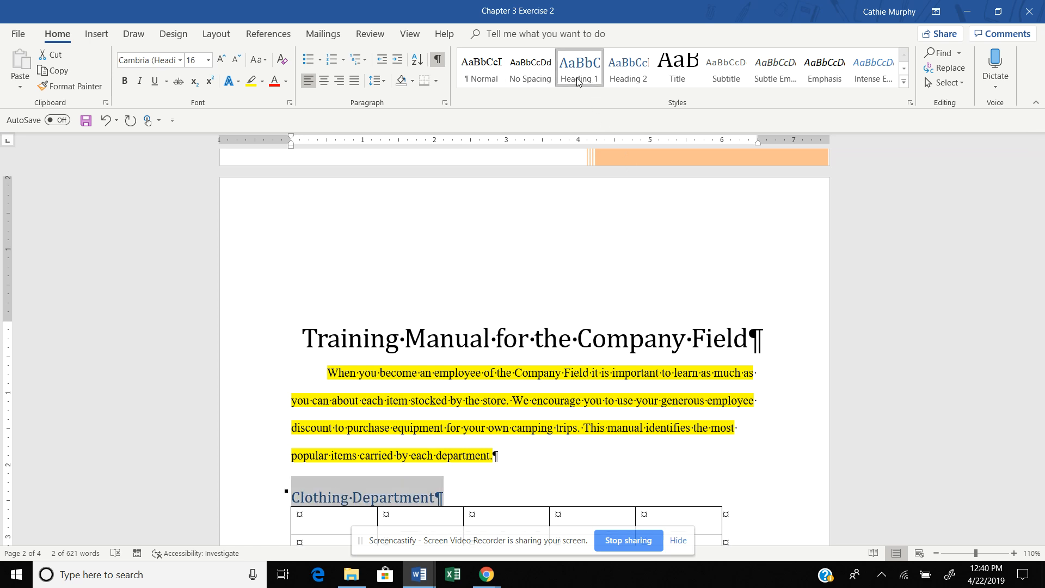
{"action": "right_click", "coordinate": [582, 72]}
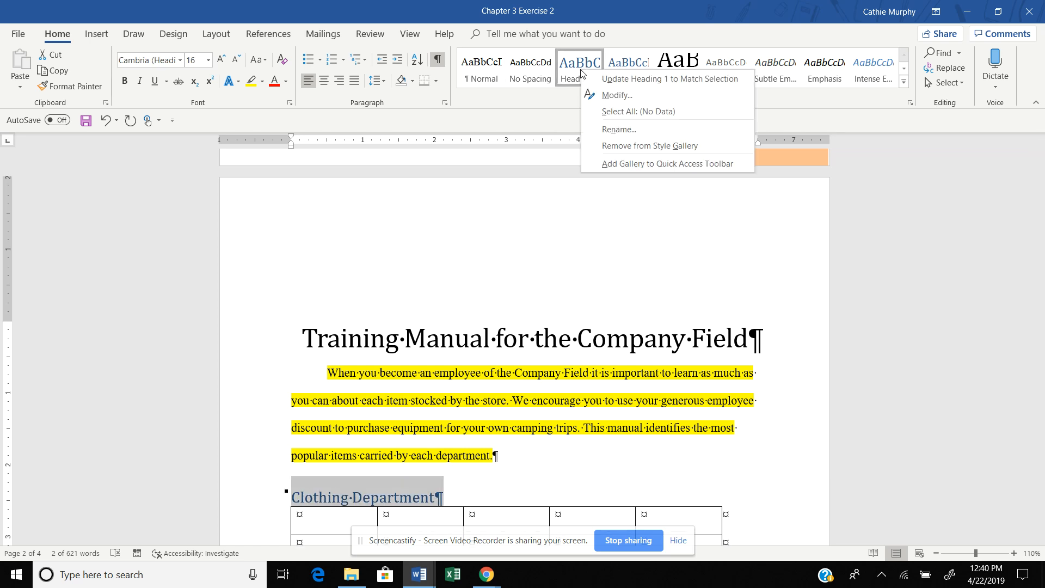
{"action": "left_click", "coordinate": [607, 94]}
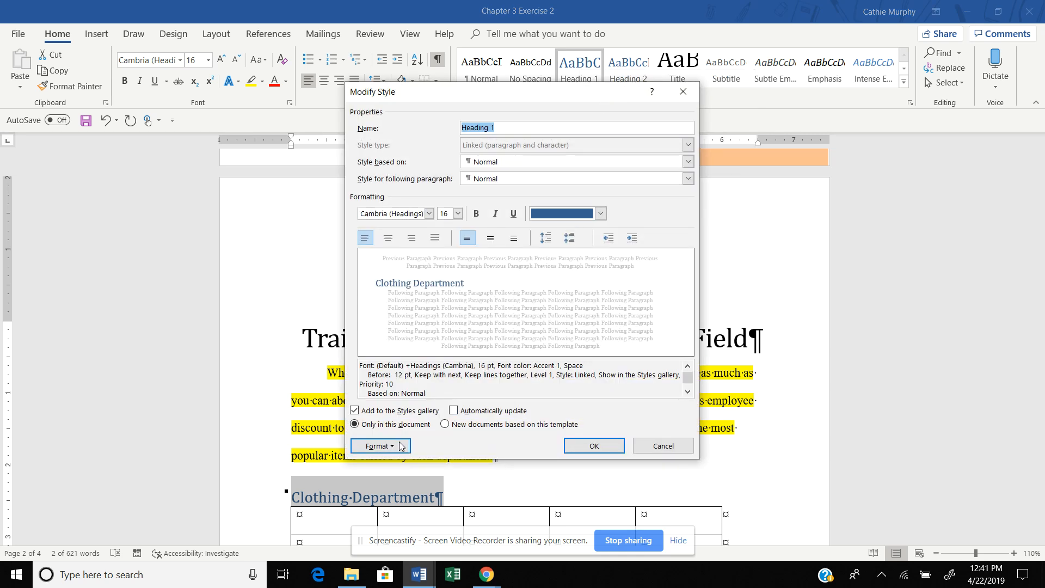
{"action": "left_click", "coordinate": [381, 446]}
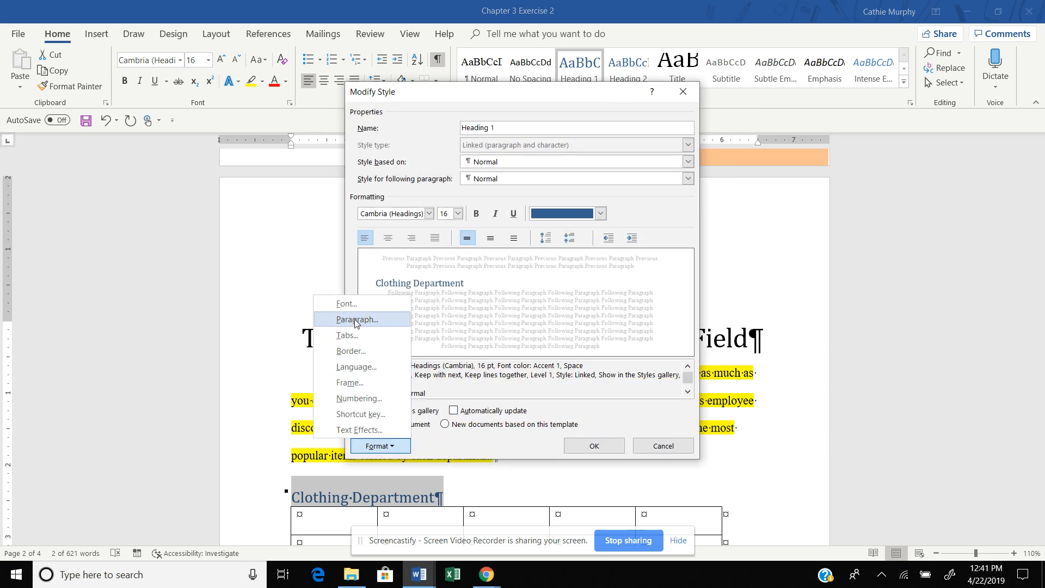
{"action": "left_click", "coordinate": [357, 320]}
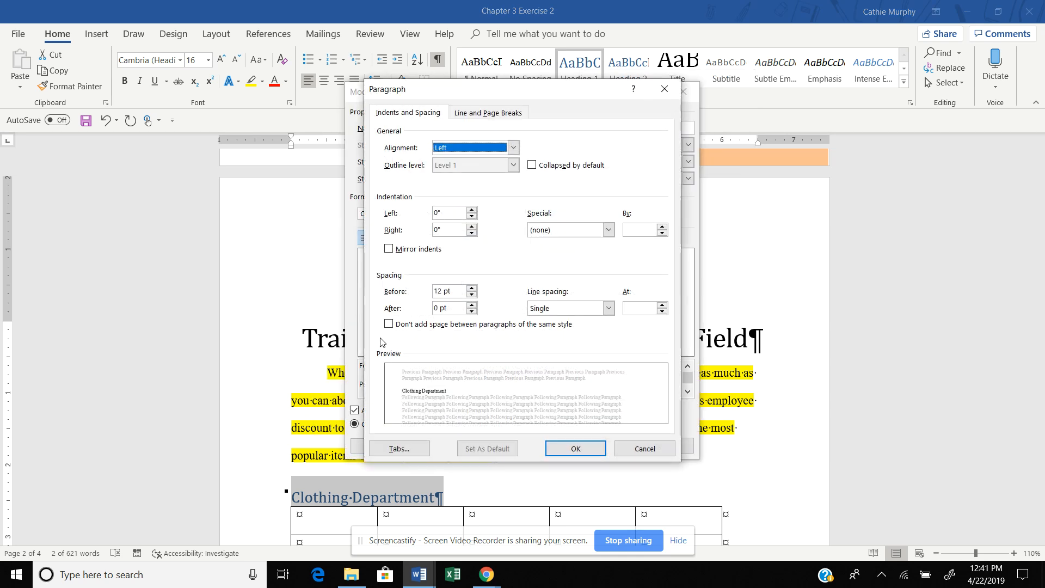
{"action": "left_click", "coordinate": [472, 307]}
{"action": "left_click", "coordinate": [472, 306]}
{"action": "left_click", "coordinate": [588, 451]}
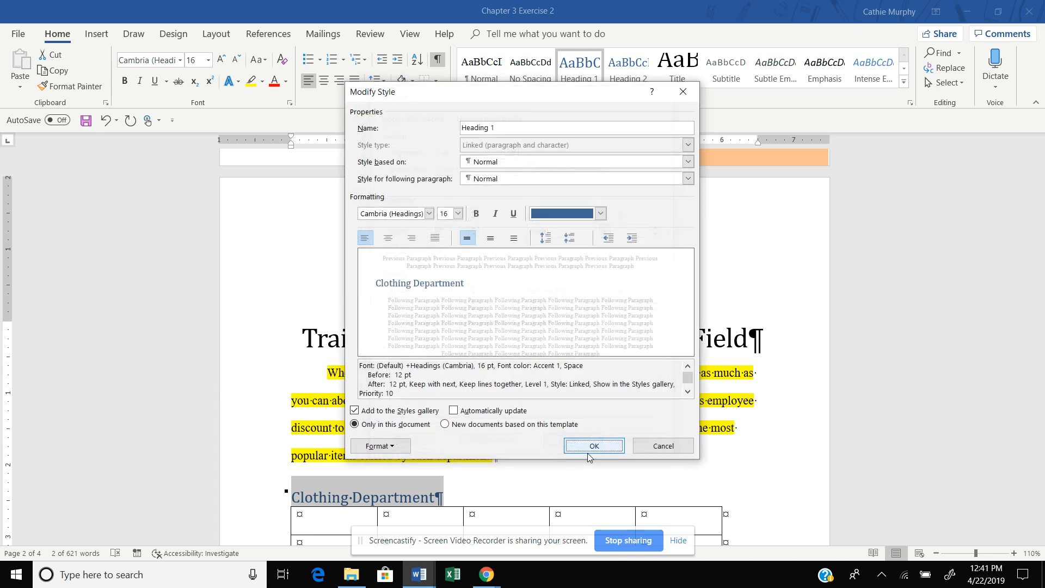
{"action": "left_click", "coordinate": [594, 445]}
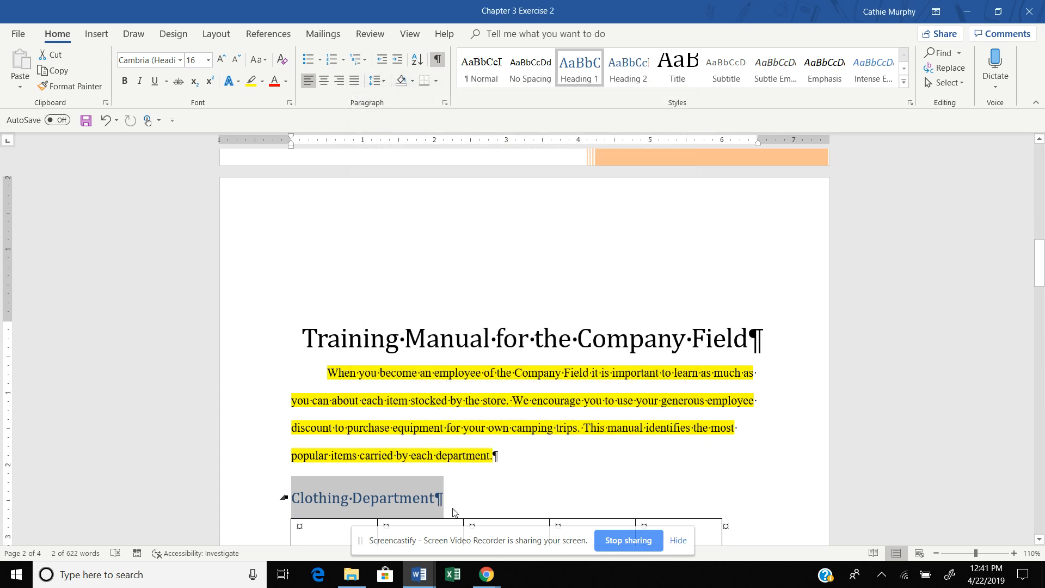
- Copy the "Clothing Department" heading format with a reusable Format Painter onto "Tent Department" and "In Conclusion", then turn the painter off
{"action": "left_click", "coordinate": [87, 90]}
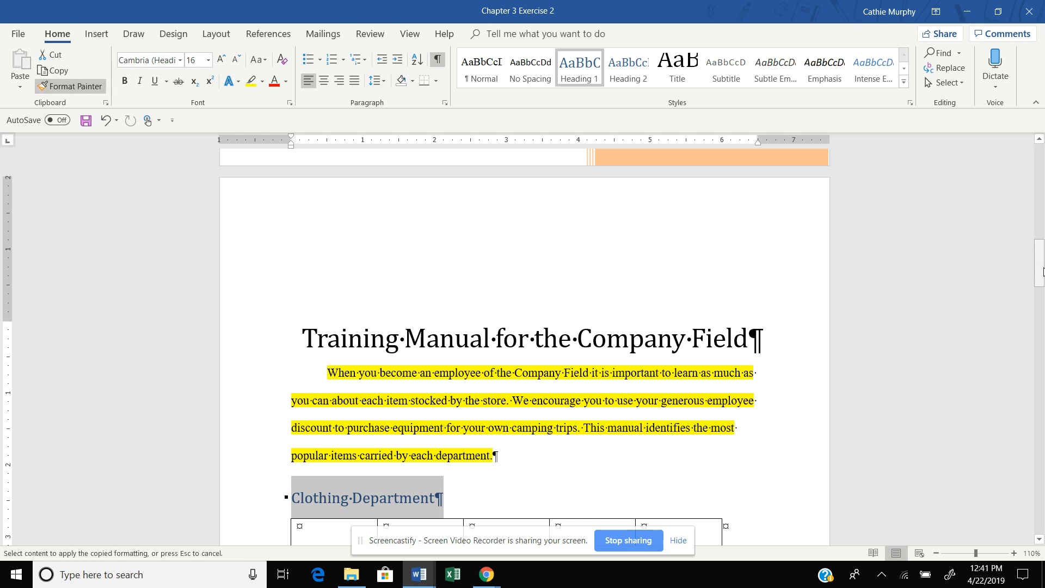
{"action": "left_click_drag", "start_coordinate": [1042, 276], "coordinate": [1043, 410]}
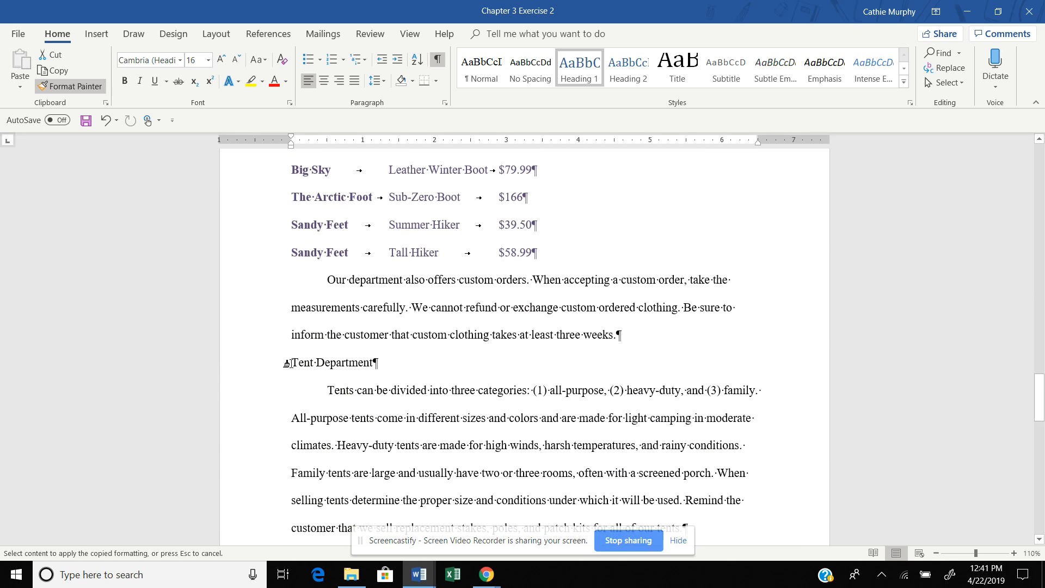
{"action": "left_click_drag", "start_coordinate": [291, 363], "coordinate": [379, 363]}
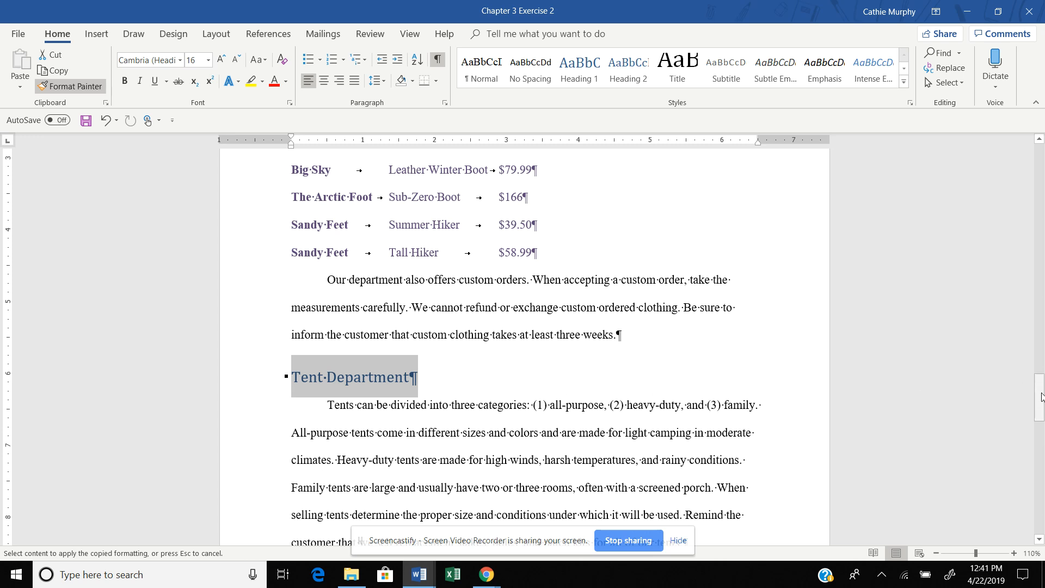
{"action": "left_click_drag", "start_coordinate": [1043, 397], "coordinate": [1042, 462]}
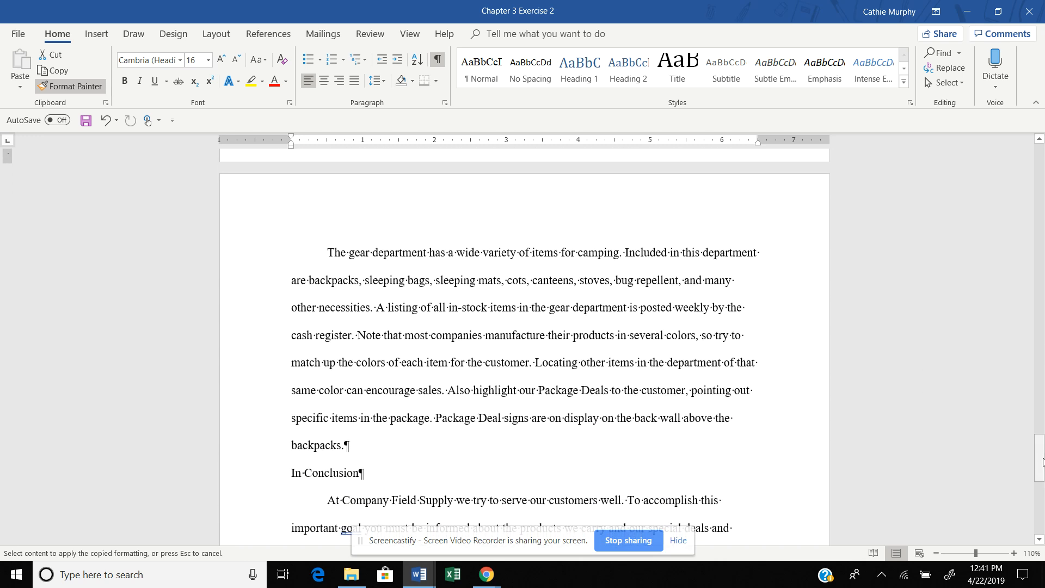
{"action": "left_click_drag", "start_coordinate": [292, 473], "coordinate": [376, 473]}
{"action": "left_click_drag", "start_coordinate": [1039, 464], "coordinate": [1019, 275]}
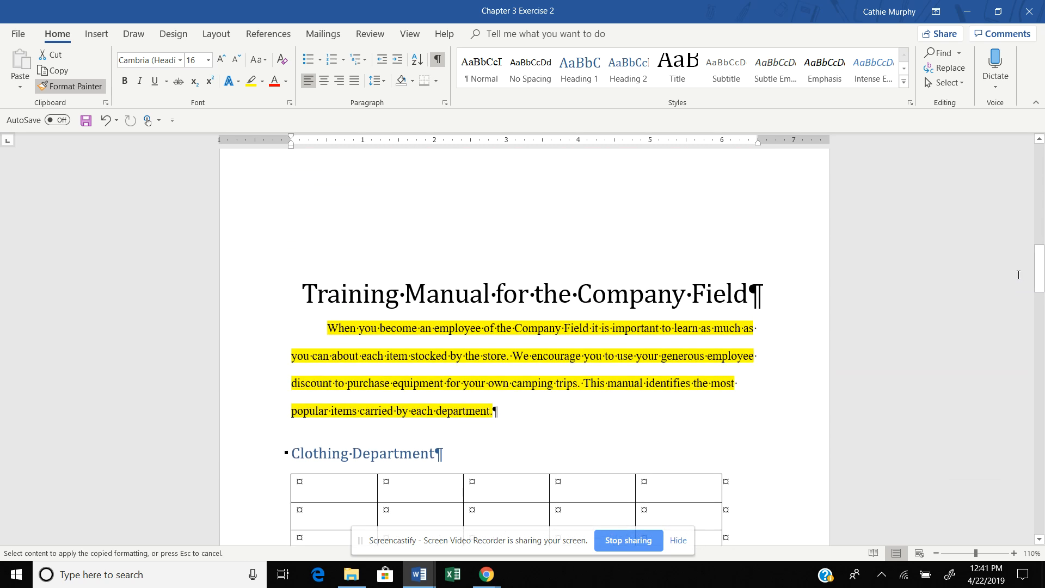
{"action": "key", "text": "Escape"}
- Delete the next-page section break that splits the "Hiking boots" paragraph after "First, there are"
{"action": "left_click", "coordinate": [1041, 319]}
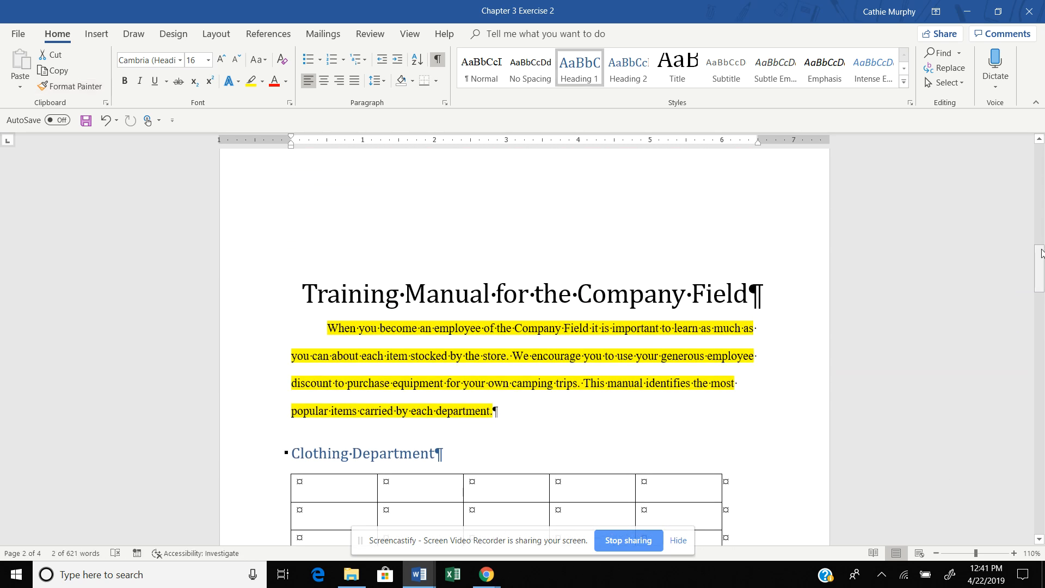
{"action": "left_click_drag", "start_coordinate": [1044, 311], "coordinate": [1043, 320]}
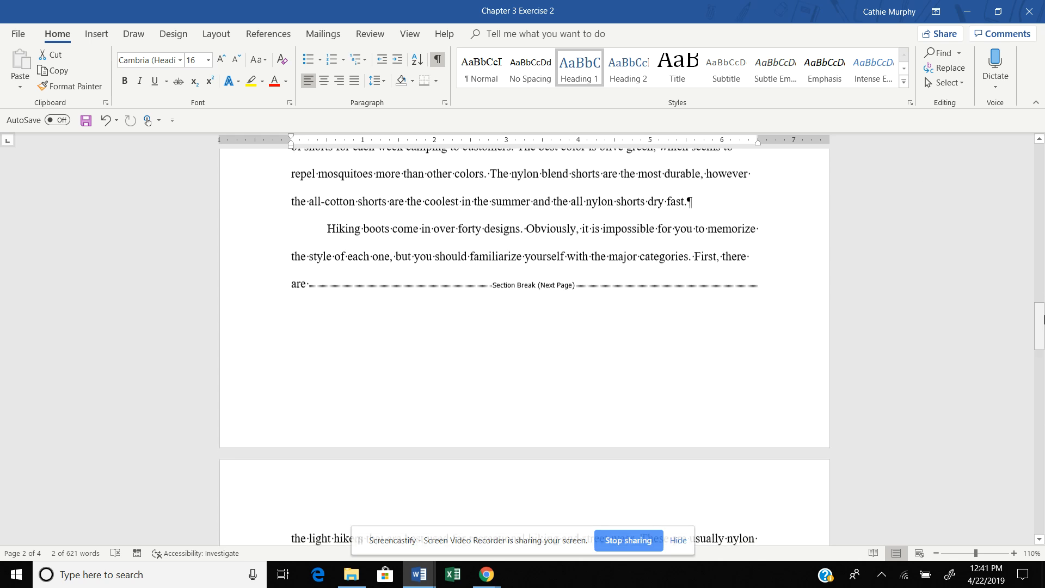
{"action": "left_click", "coordinate": [309, 286]}
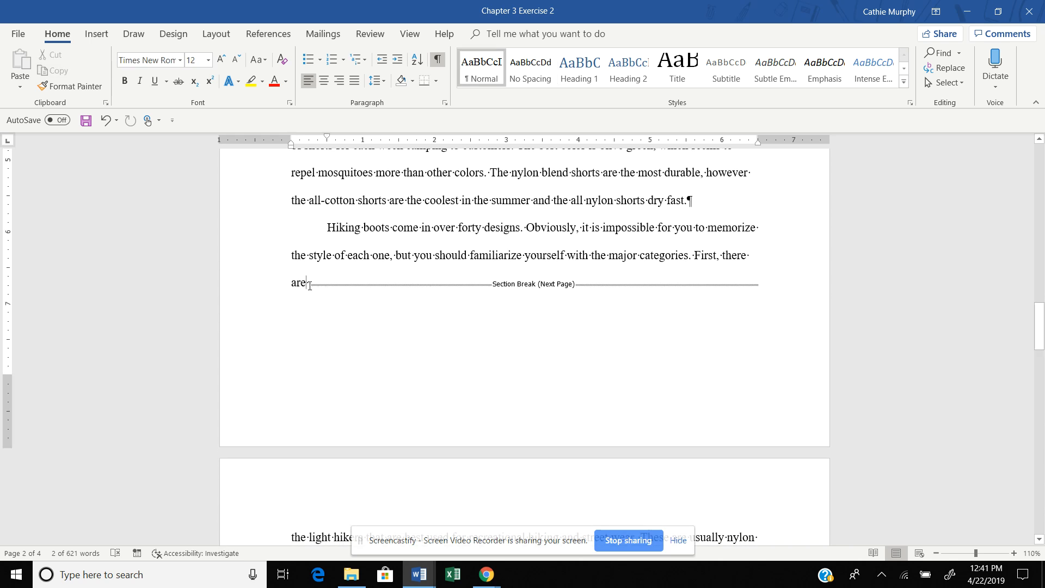
{"action": "key", "text": "Delete"}
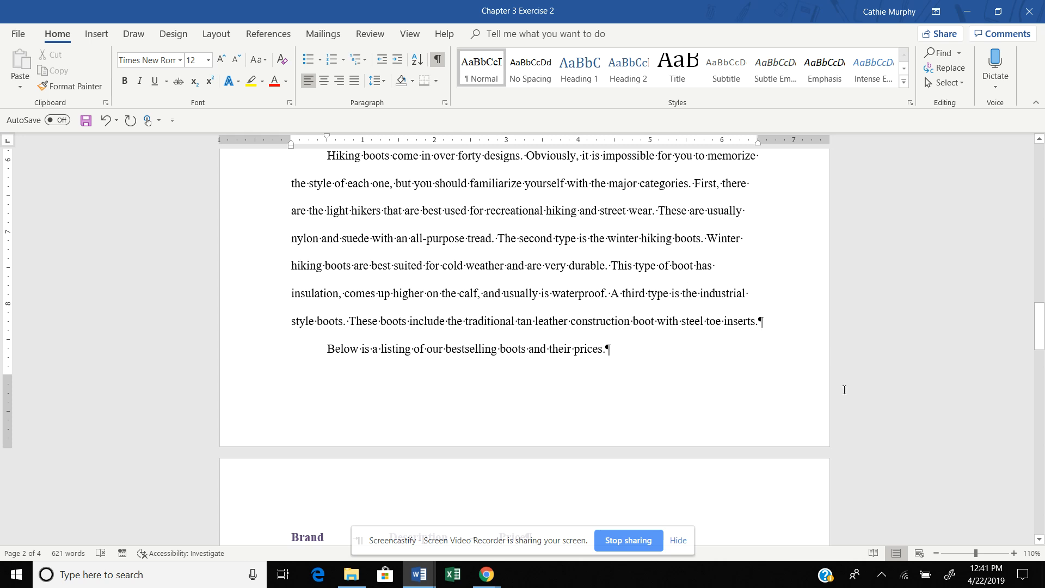
- Insert a page break before "Below is a listing of our bestselling boots and their prices." to keep it with the boot list
{"action": "mouse_move", "coordinate": [1043, 355]}
{"action": "left_mouse_down"}
{"action": "mouse_move", "coordinate": [1043, 381]}
{"action": "mouse_move", "coordinate": [1043, 326]}
{"action": "mouse_move", "coordinate": [1040, 466]}
{"action": "mouse_move", "coordinate": [1041, 357]}
{"action": "left_mouse_up"}
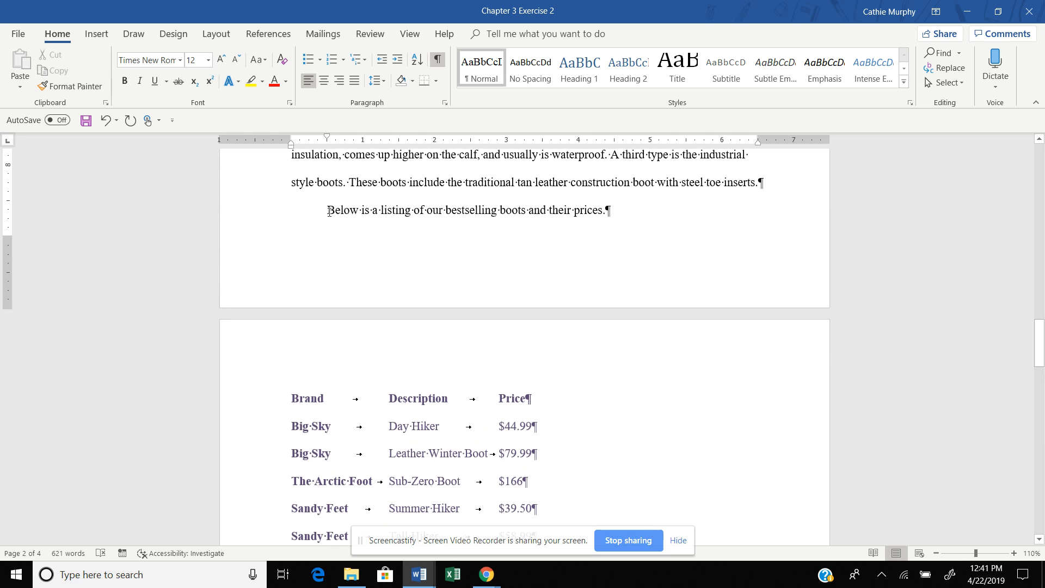
{"action": "left_click", "coordinate": [91, 33]}
{"action": "left_click", "coordinate": [47, 84]}
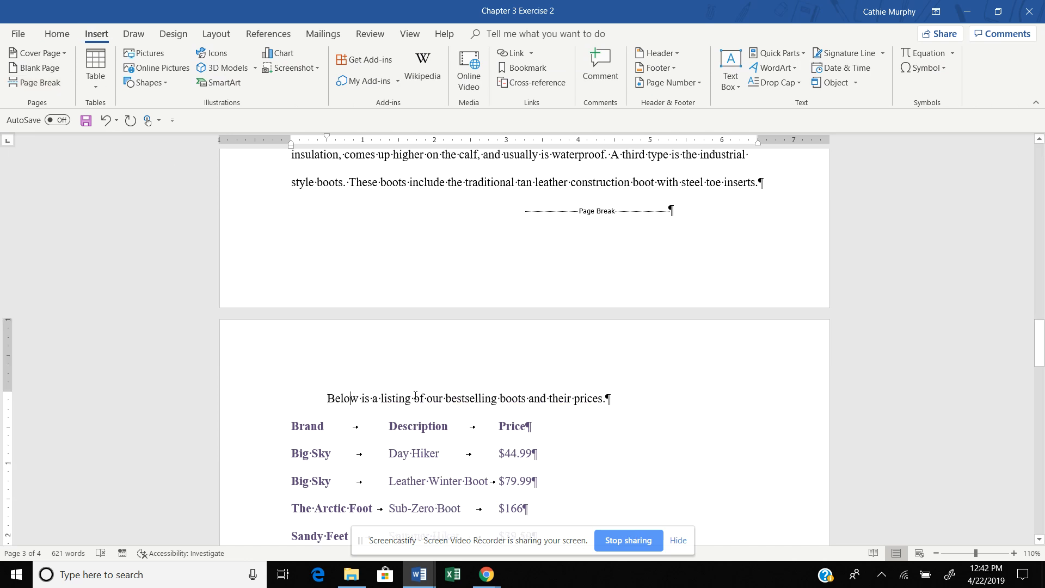
{"action": "left_click_drag", "start_coordinate": [416, 396], "coordinate": [467, 402]}
{"action": "left_click", "coordinate": [319, 439]}
- Copy the "Tent Department" heading format onto "Gear Department" with Format Painter
{"action": "left_click_drag", "start_coordinate": [1039, 354], "coordinate": [1044, 406]}
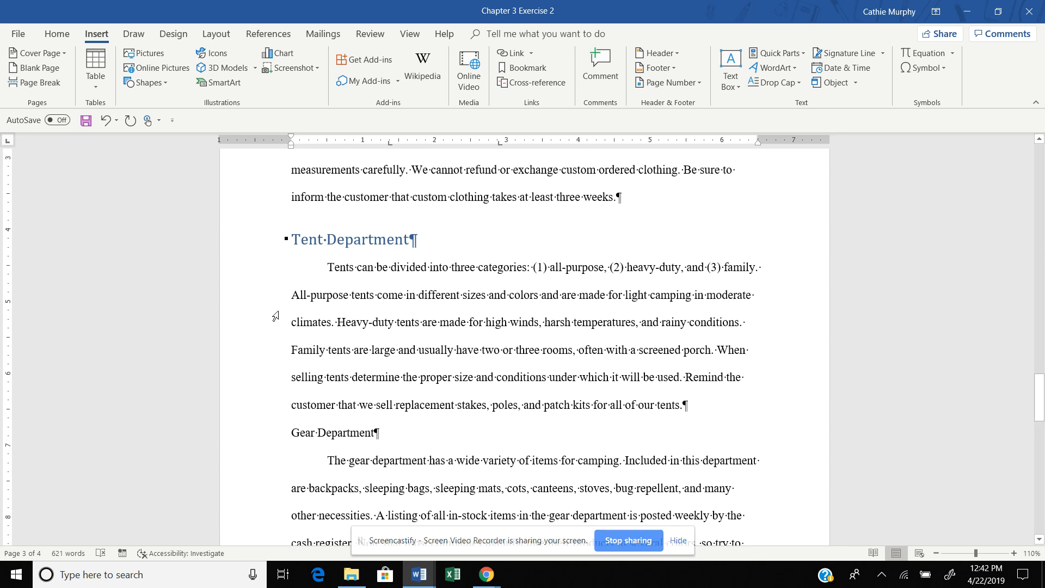
{"action": "left_click", "coordinate": [344, 234]}
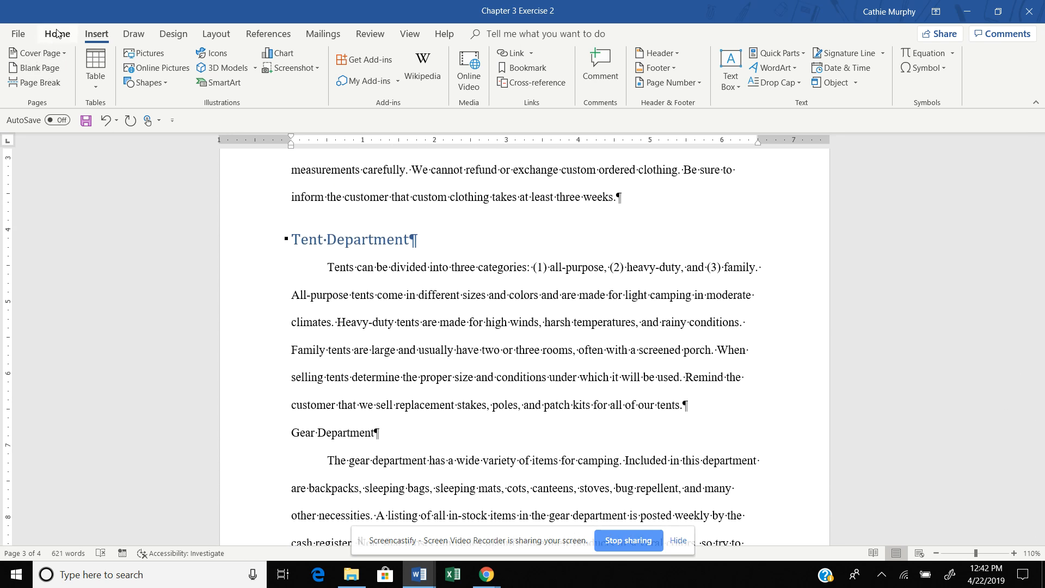
{"action": "left_click", "coordinate": [57, 34]}
{"action": "left_click", "coordinate": [69, 86]}
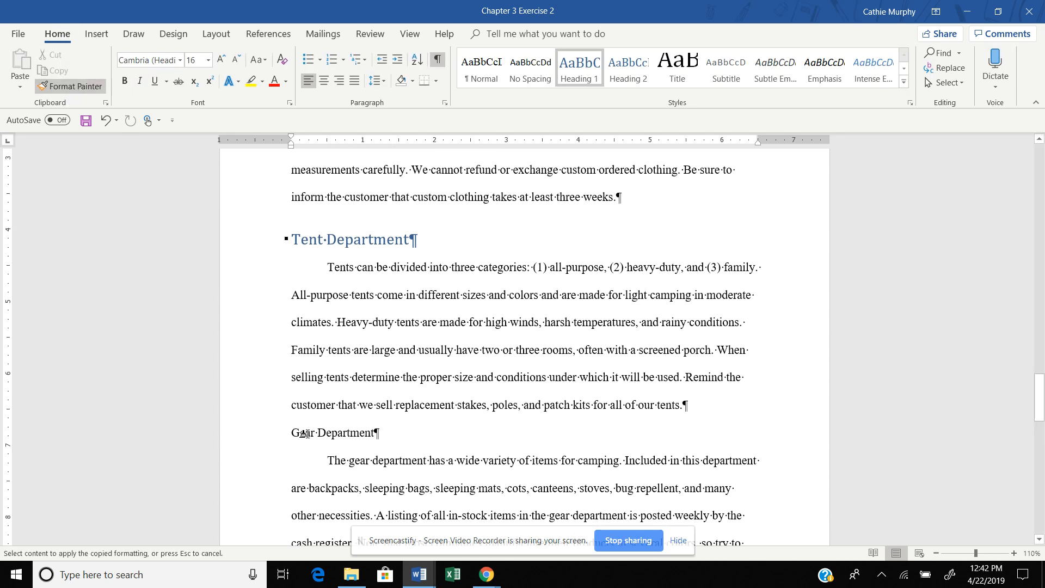
{"action": "left_click_drag", "start_coordinate": [292, 433], "coordinate": [379, 432]}
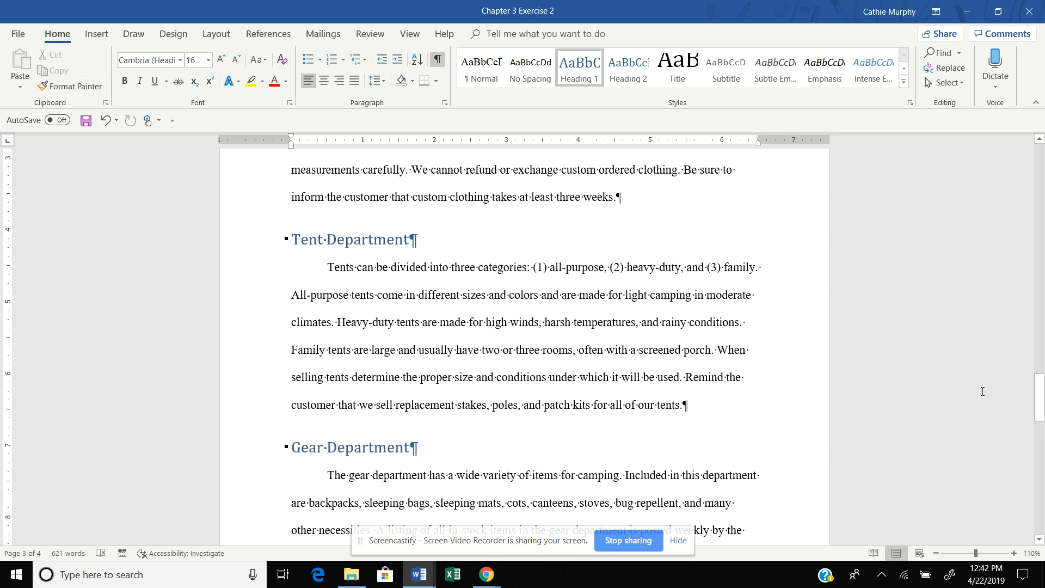
{"action": "left_click_drag", "start_coordinate": [1039, 396], "coordinate": [1043, 150]}
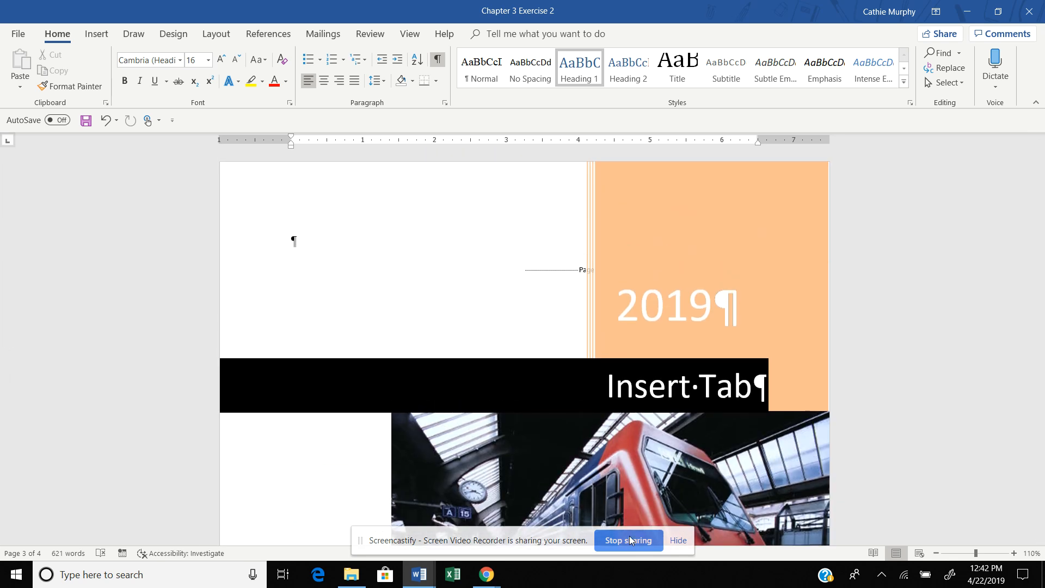